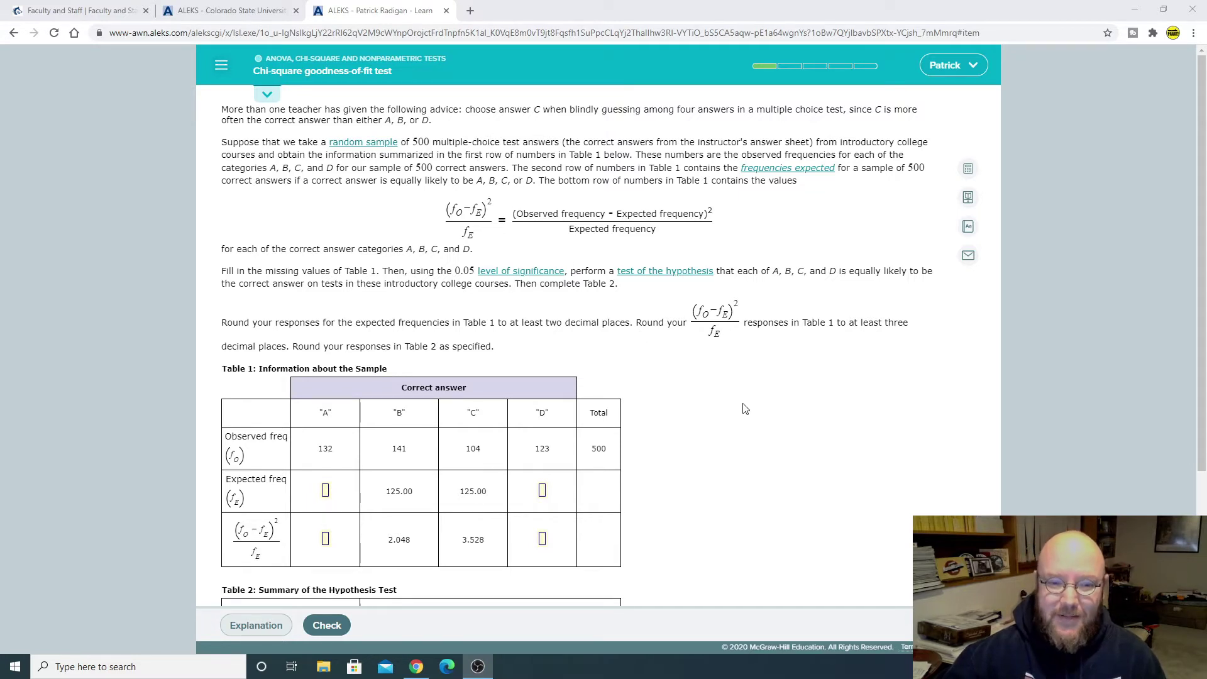
Review the equal-likelihood hypothesis and enter 125.00 as the expected frequency for answers A and D.
scroll(746, 444, down, 2)
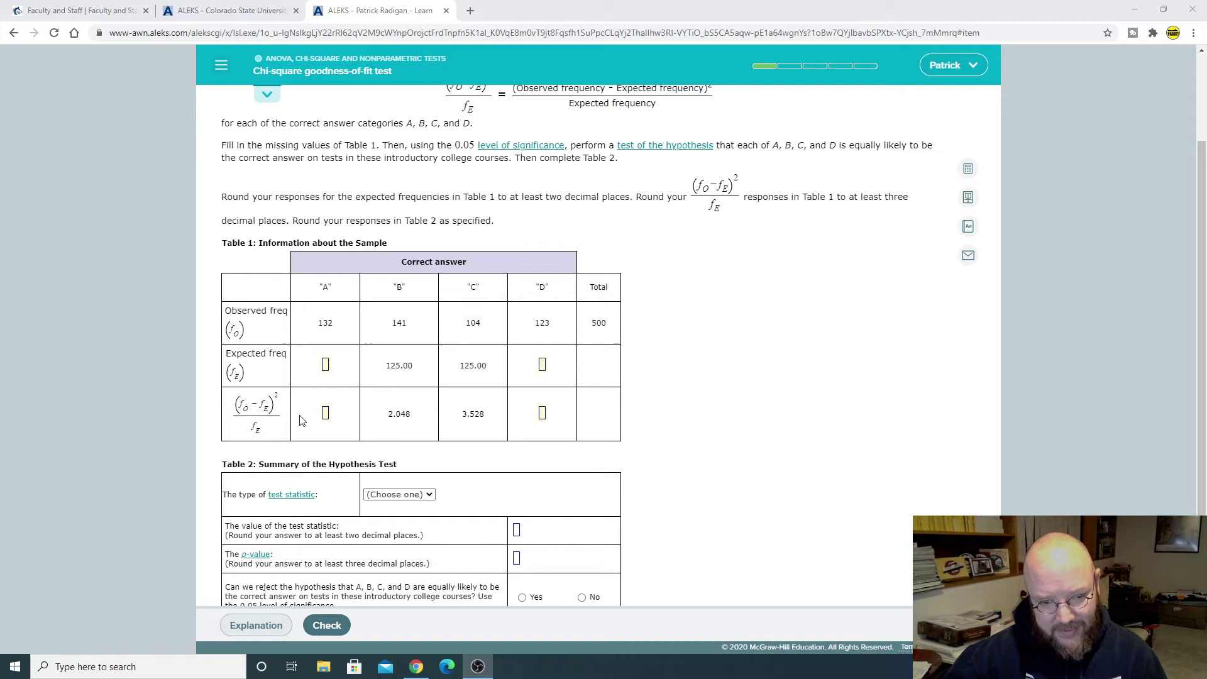
scroll(682, 361, up, 1)
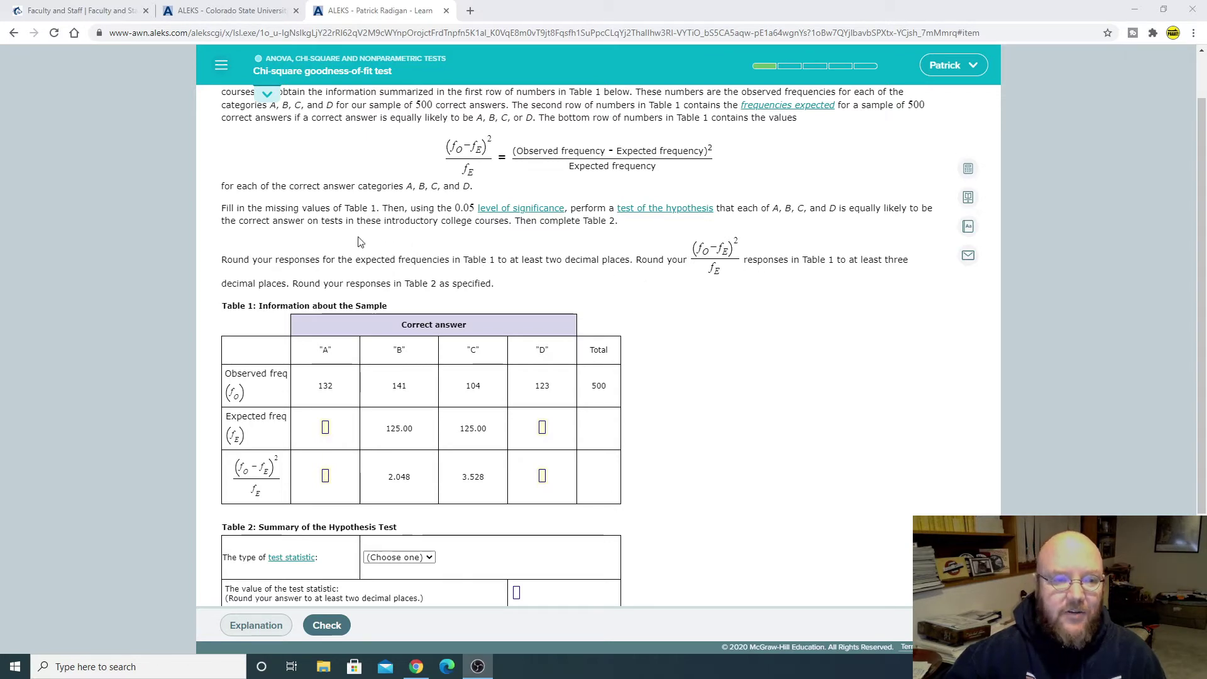
scroll(728, 245, up, 1)
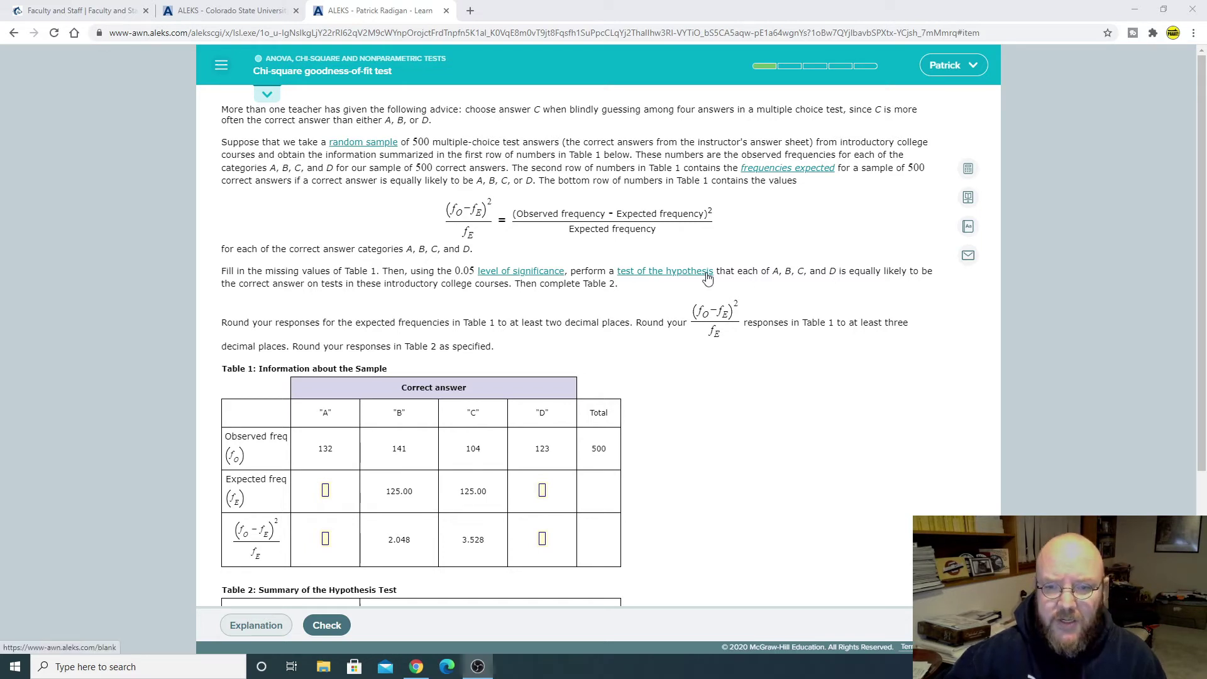
drag(742, 271, 924, 275)
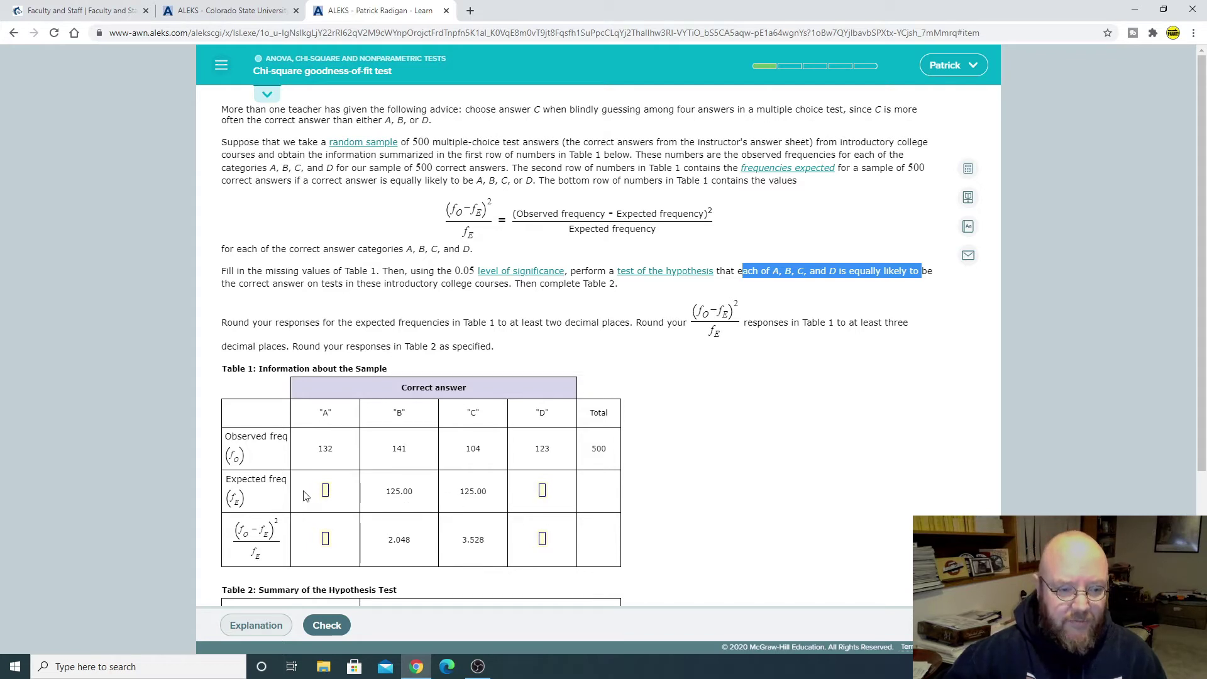
click(326, 492)
text(125)
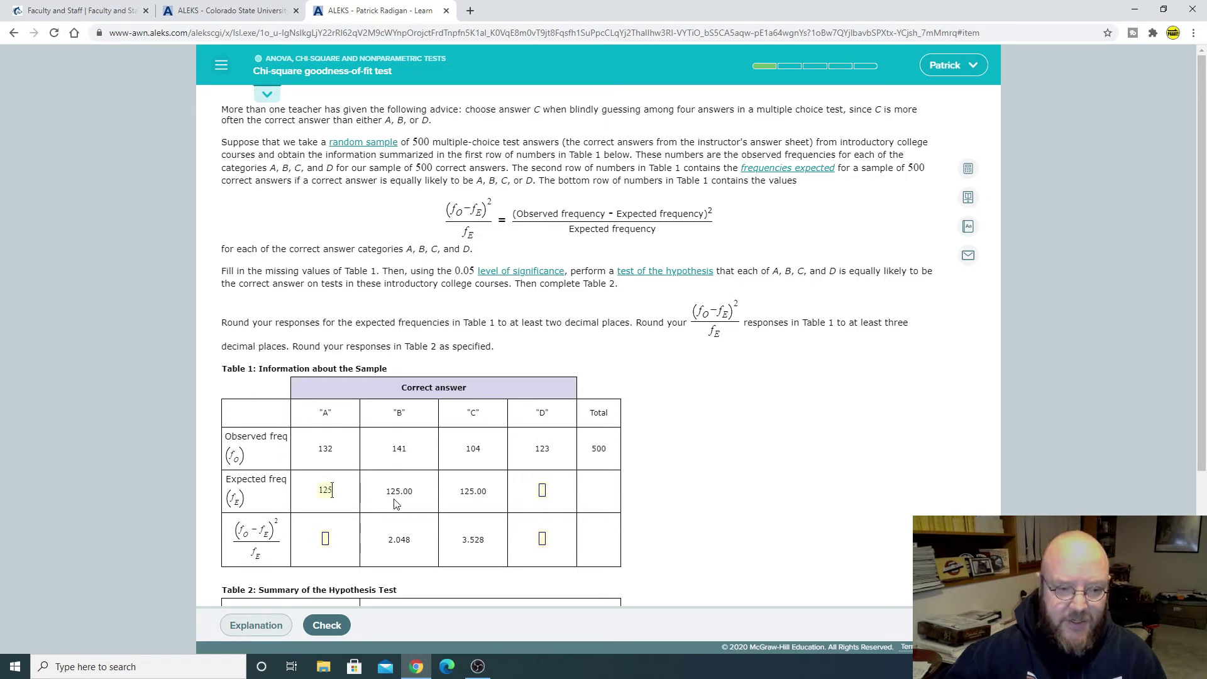
text(.00)
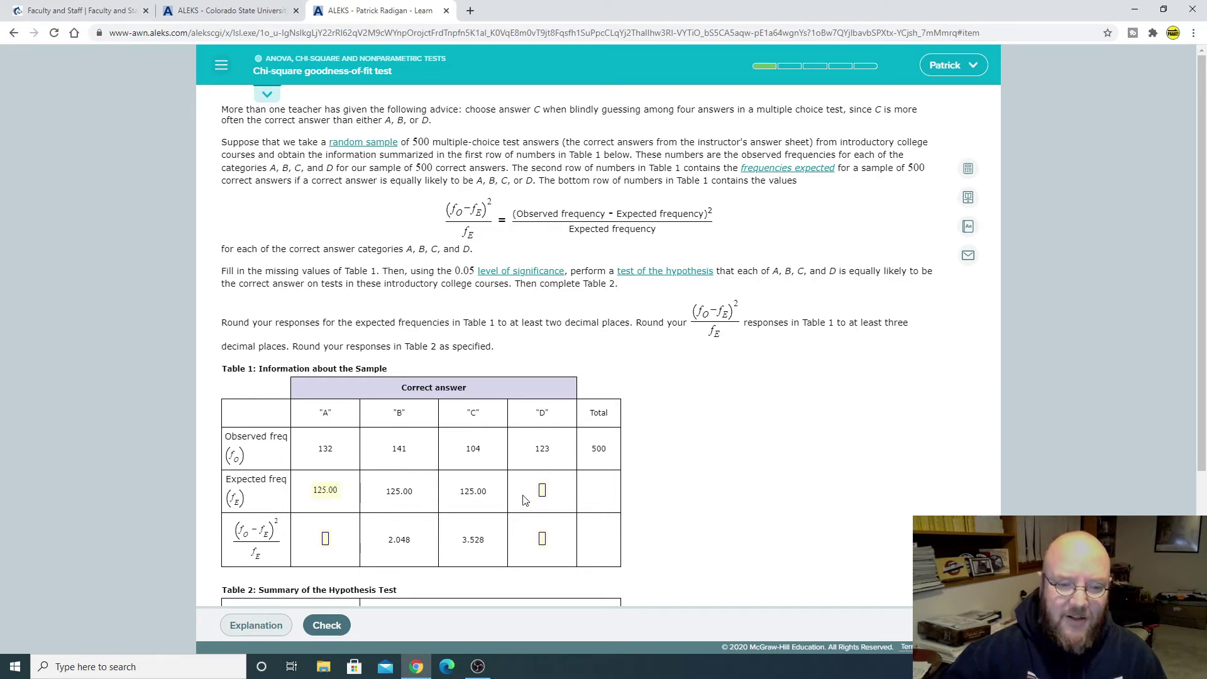
click(545, 500)
text(12)
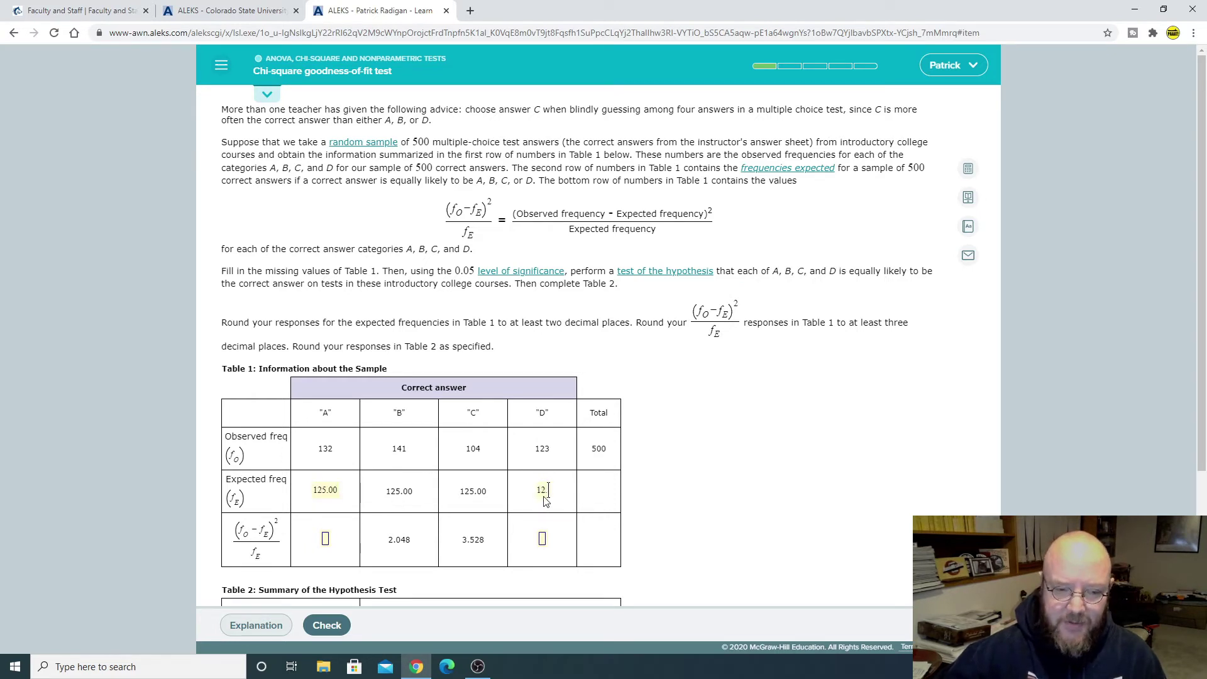
text(5.00)
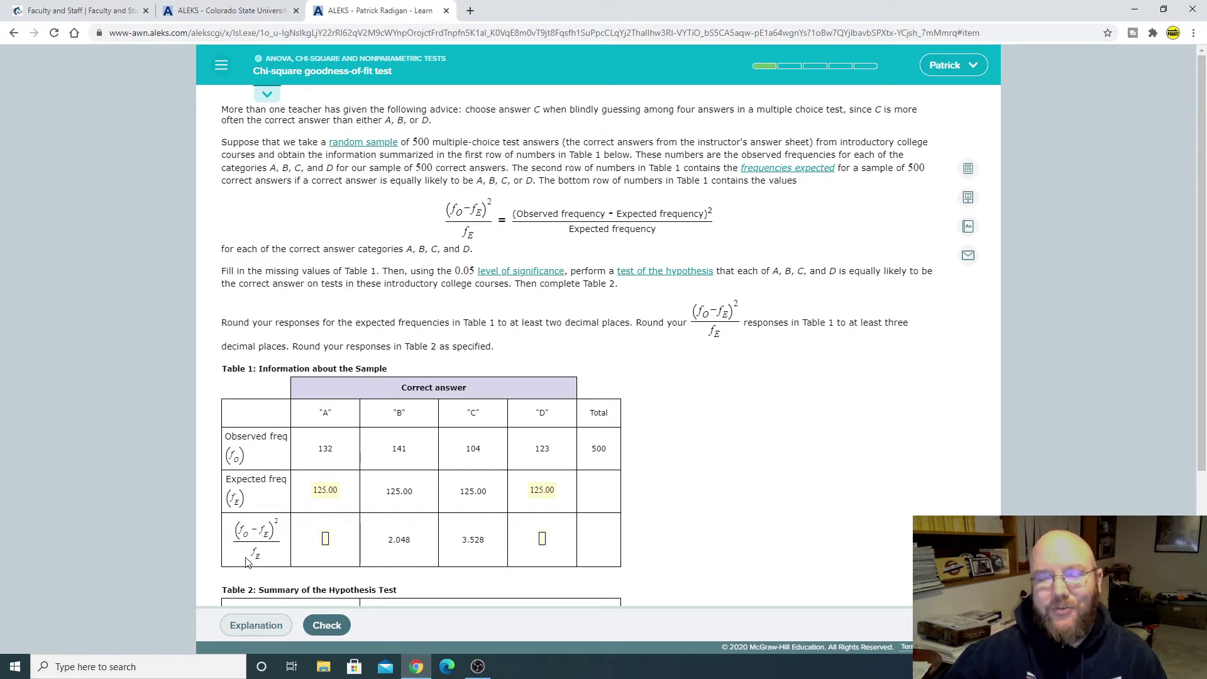
Open the calculator, compute (132−125)²/125, and enter 0.392 as A's contribution in the bottom row.
click(968, 169)
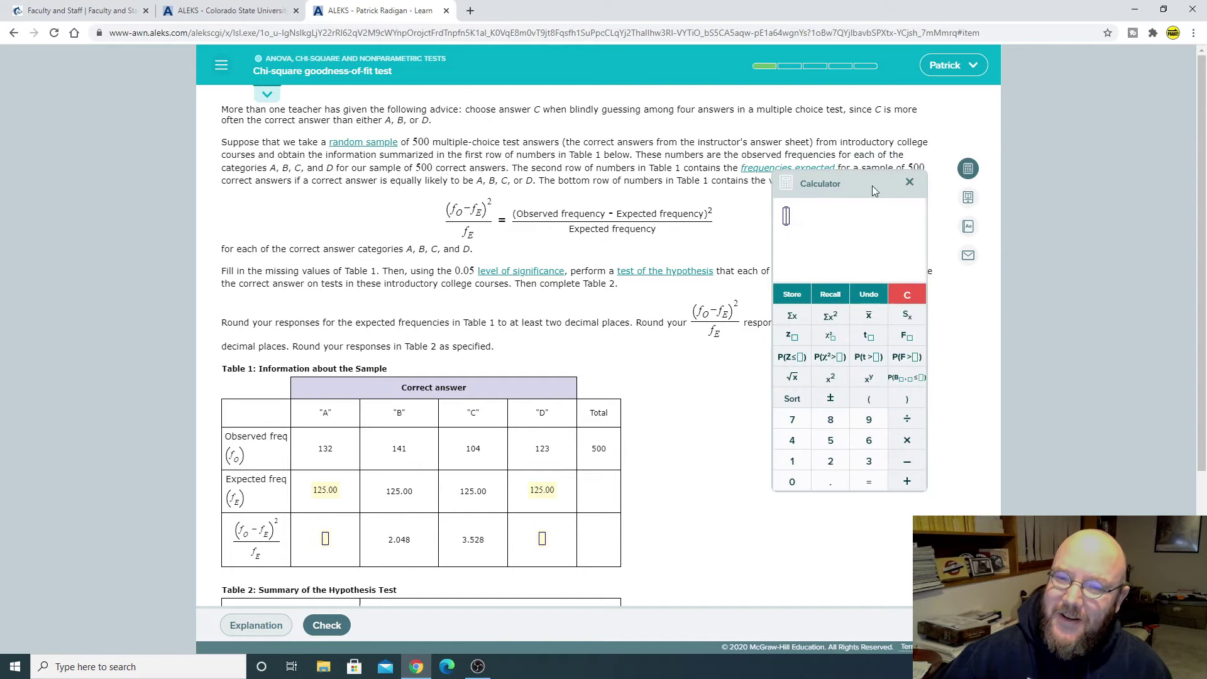
drag(873, 186, 798, 274)
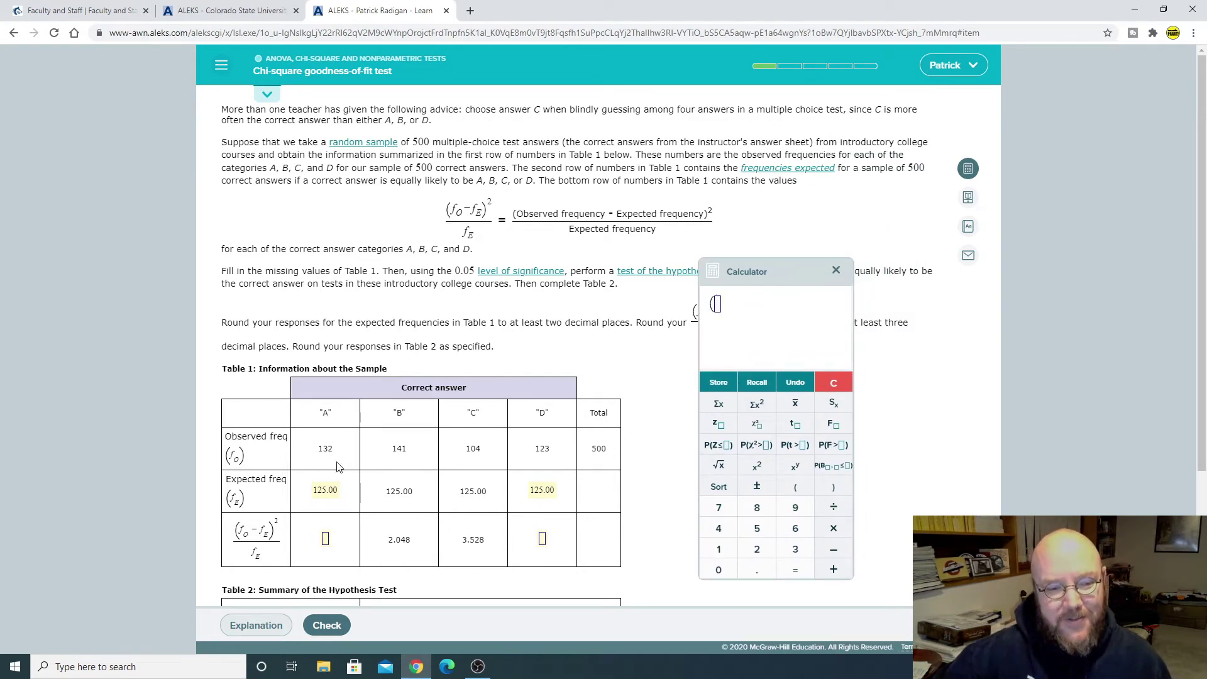
text((132-)
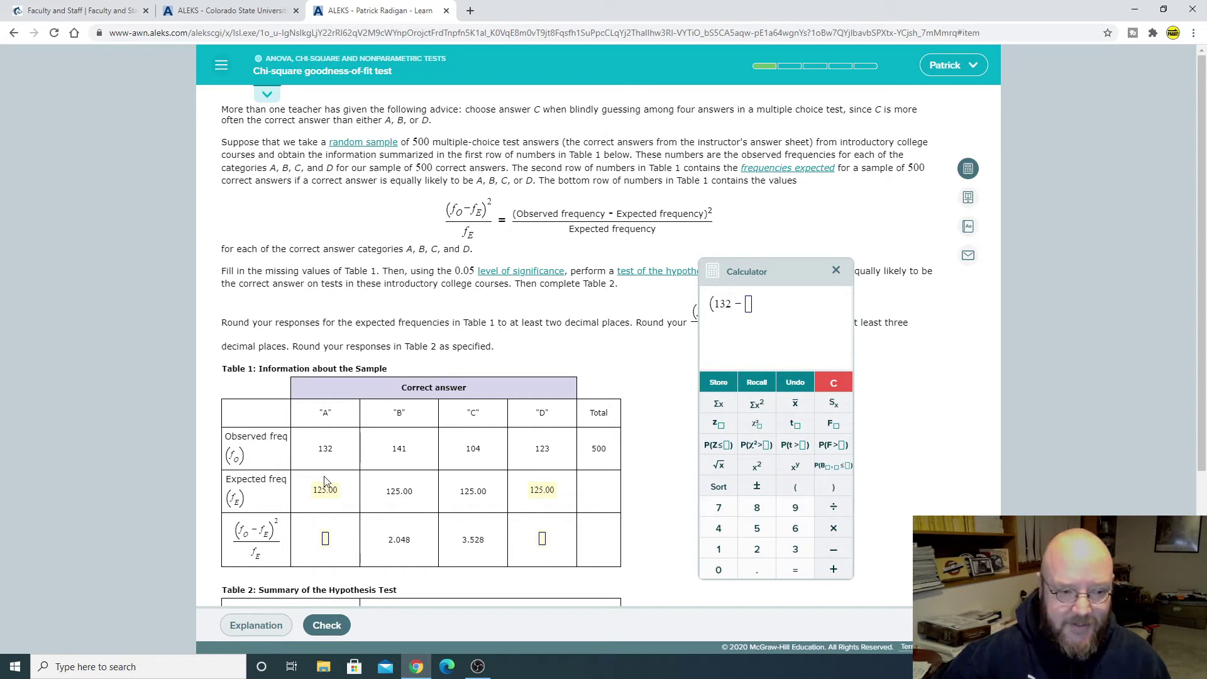
text(125))
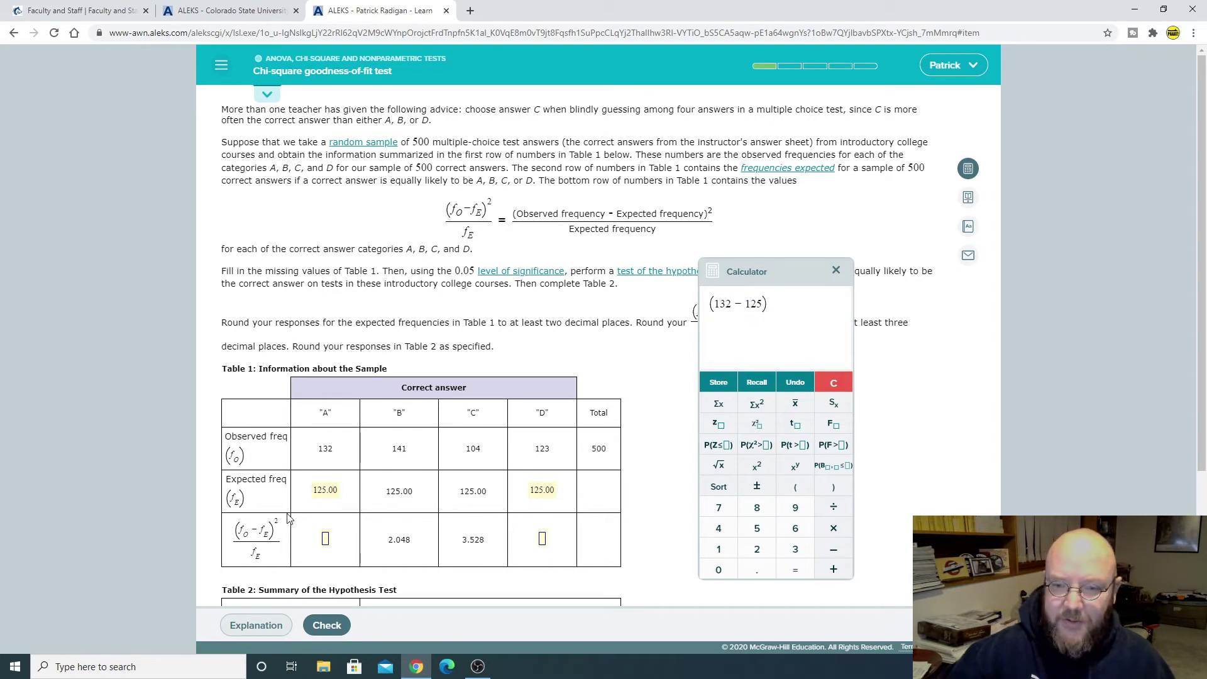
click(746, 465)
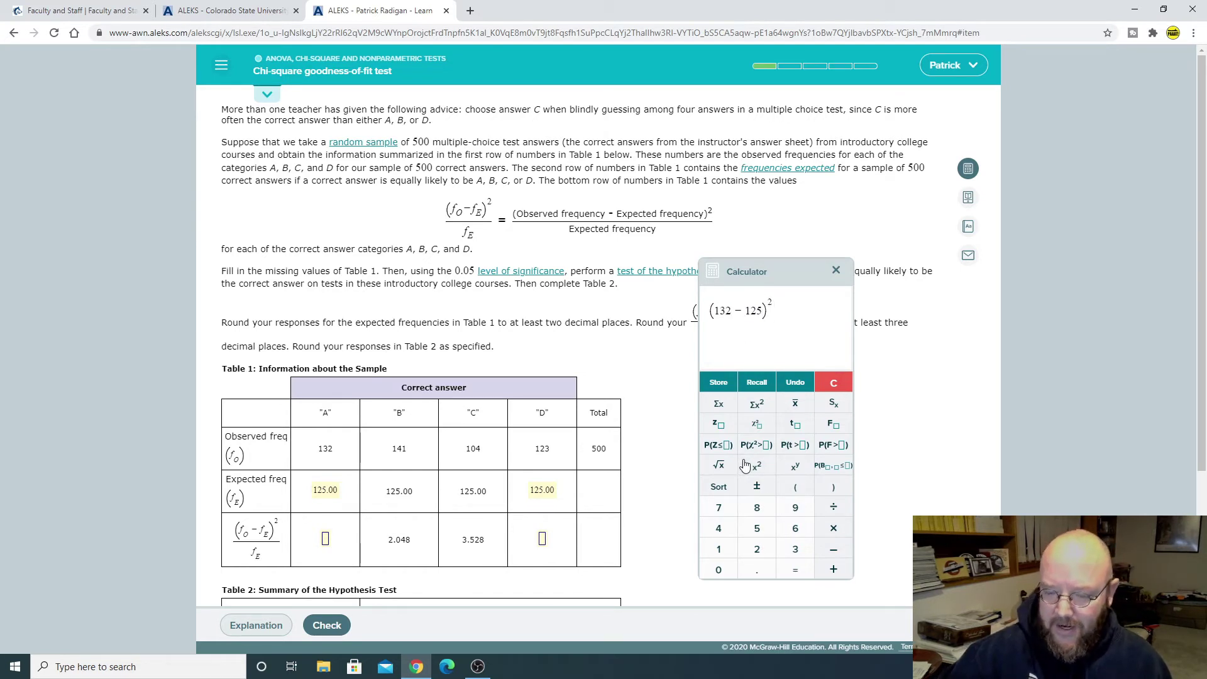
text(/)
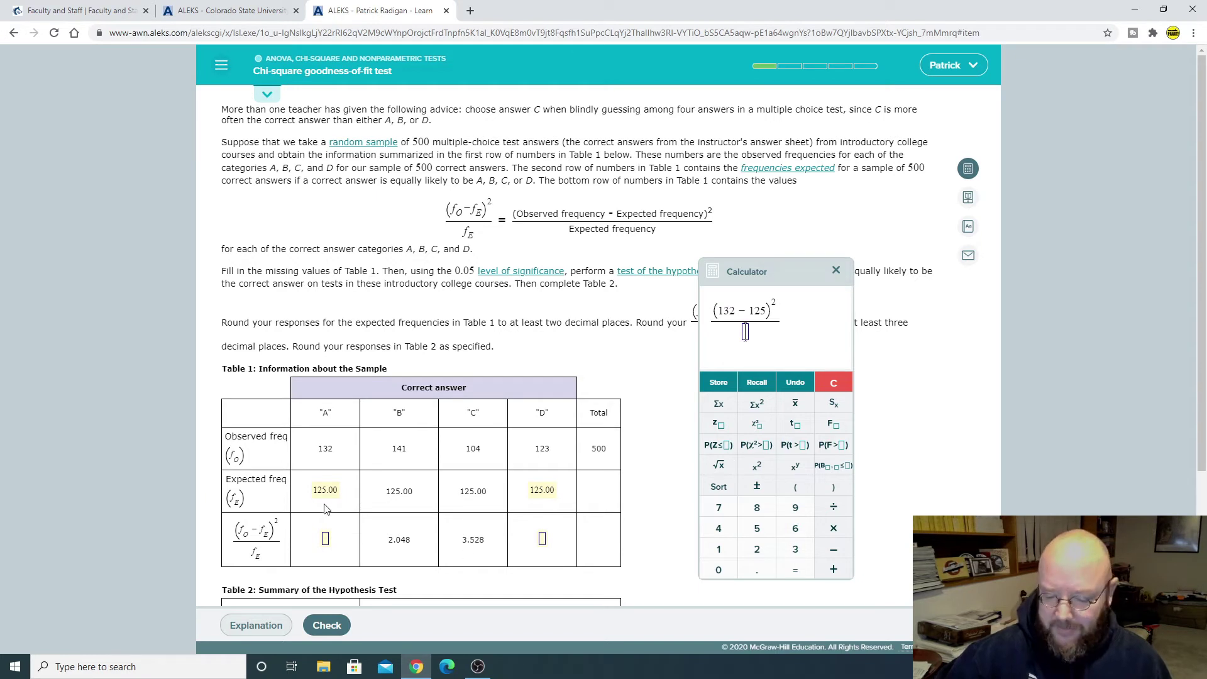
text(125)
key(Return)
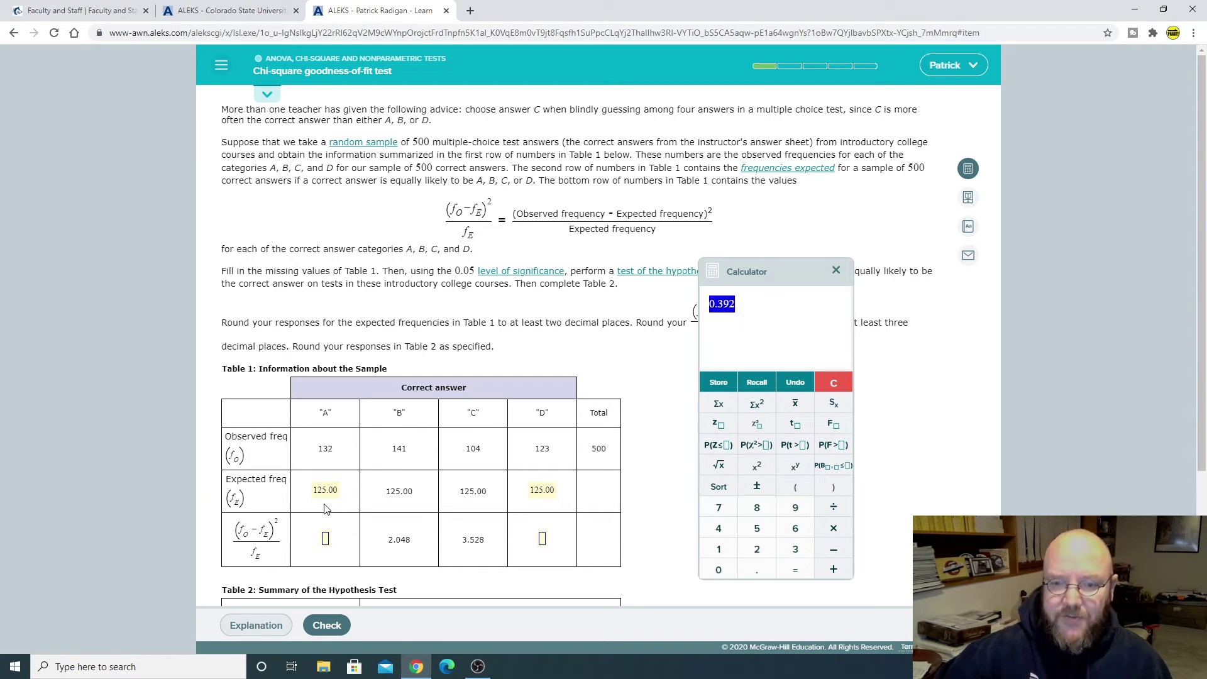
click(330, 539)
text(0.392)
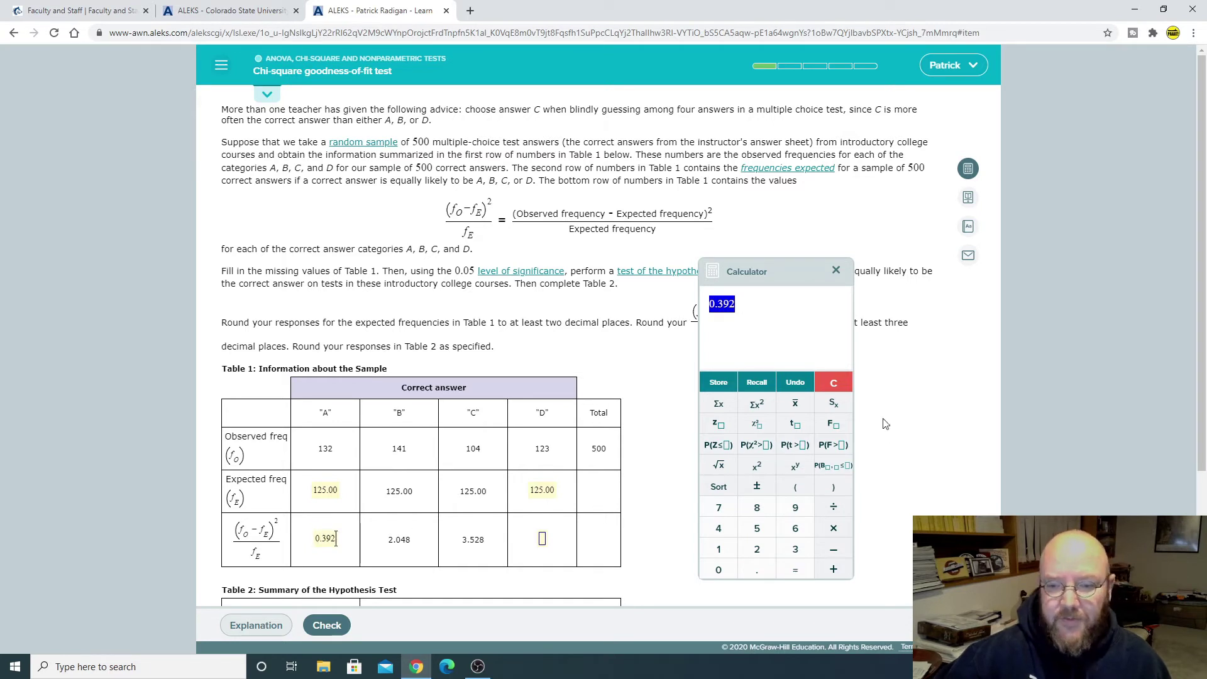
Compute (123−125)²/125 and enter 0.032 as D's contribution in the bottom row.
click(833, 382)
text((123-)
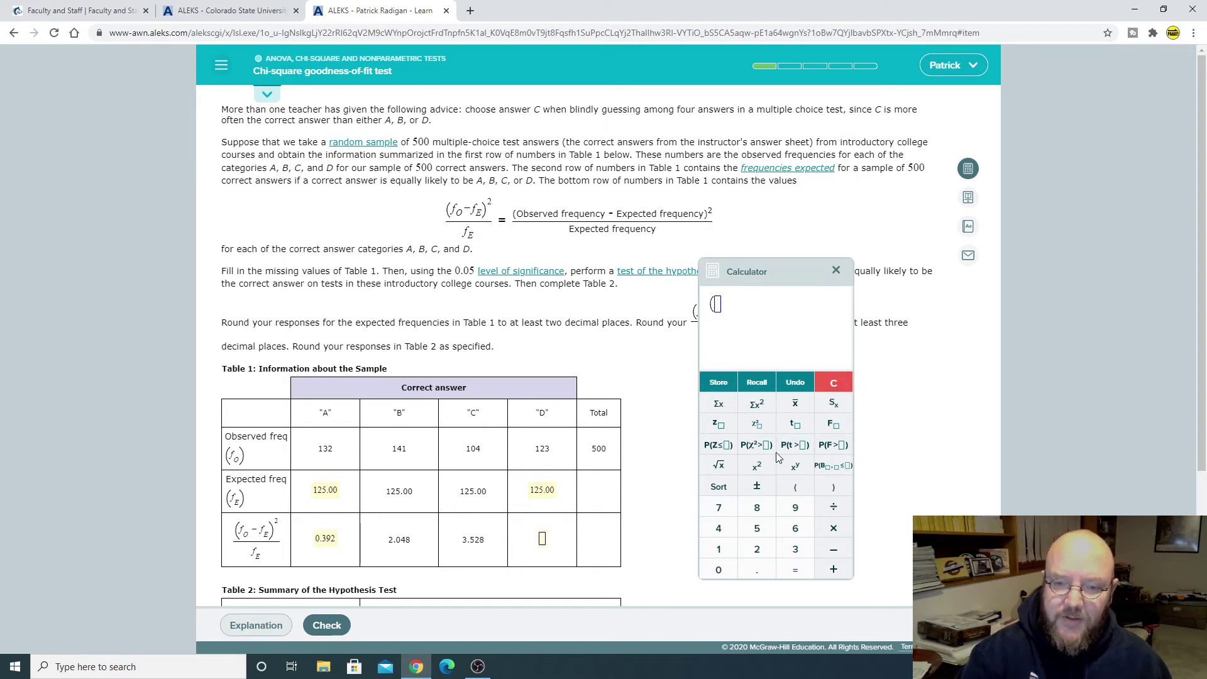
text(123 − 12)
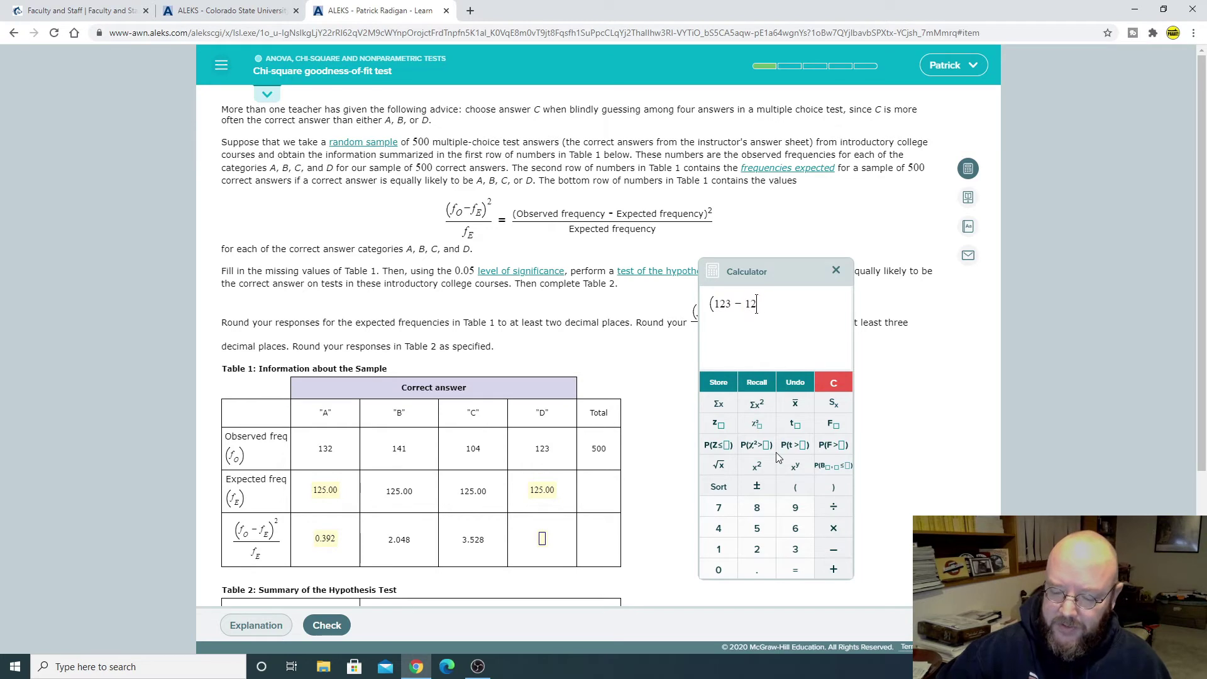
text(5))
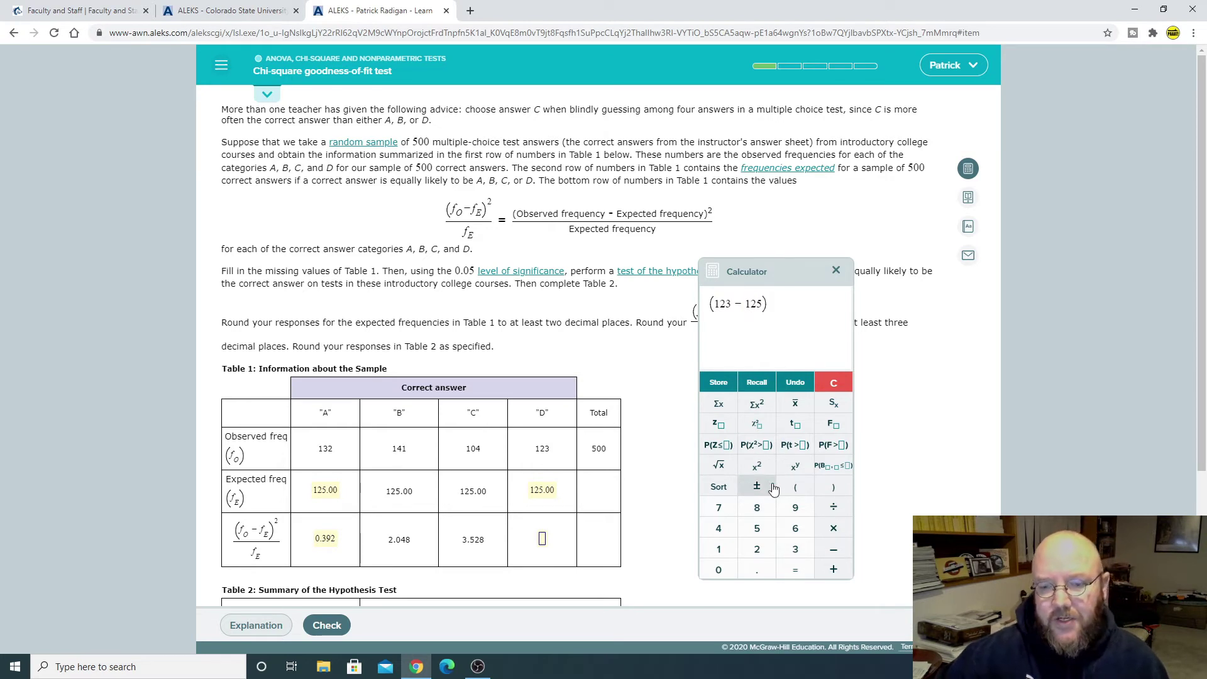
click(757, 466)
text(/)
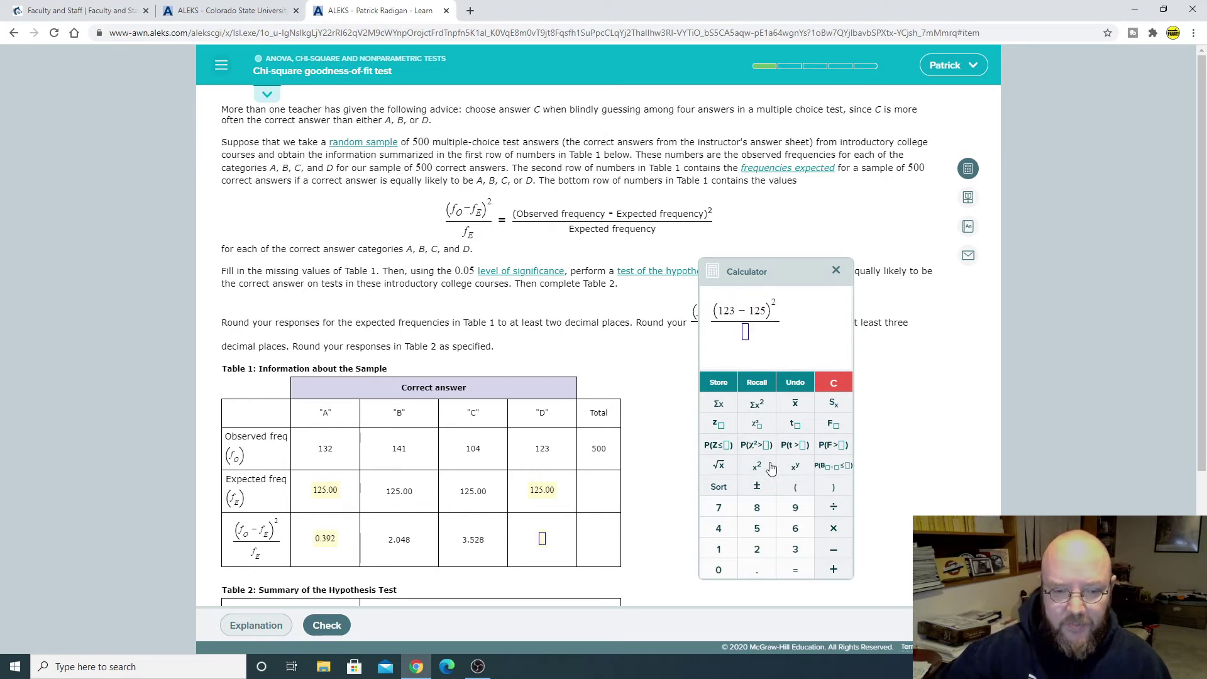
text(125)
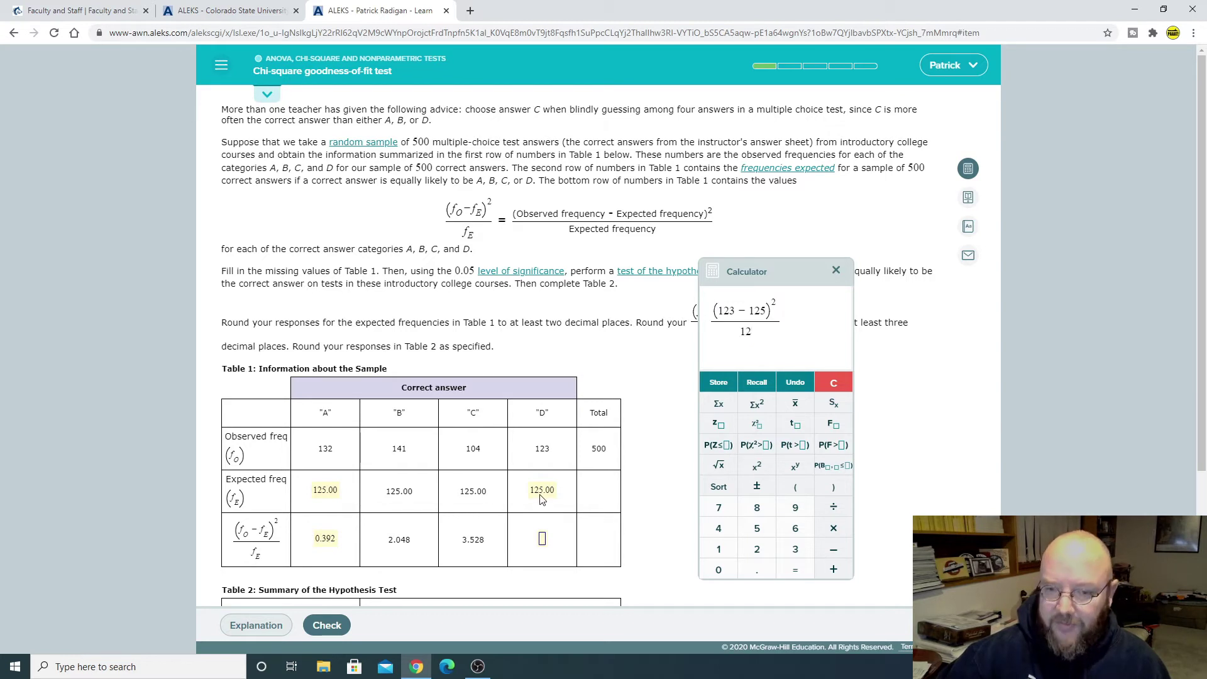
key(Return)
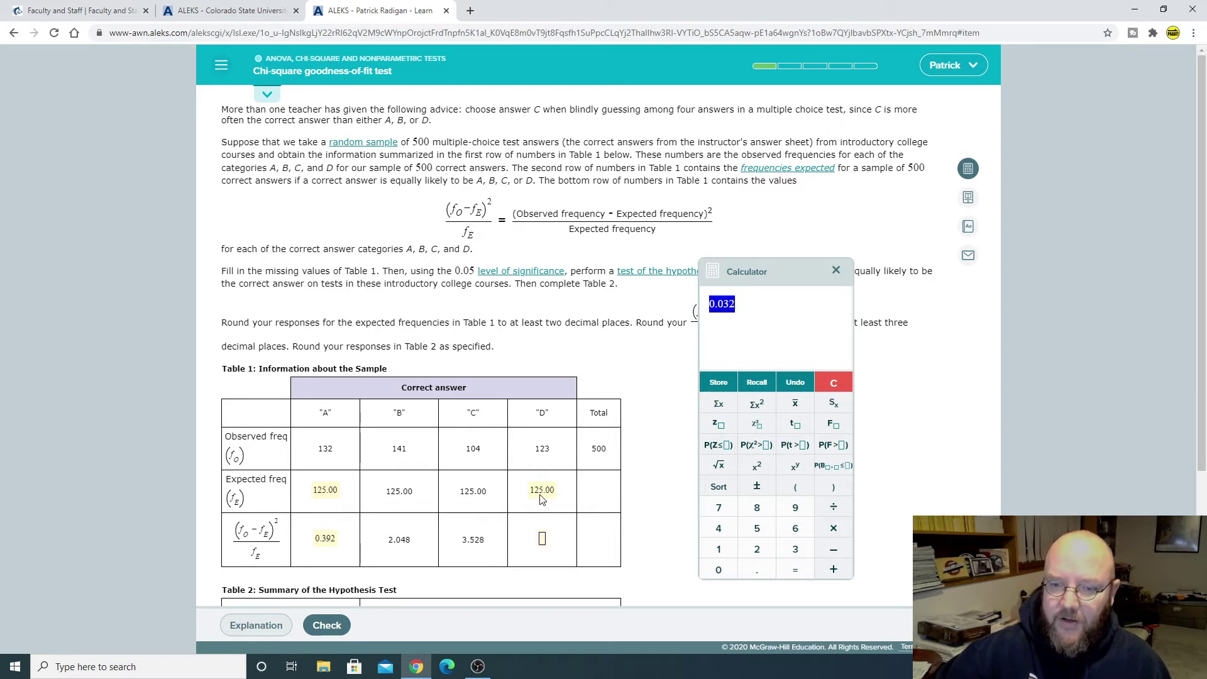
click(544, 541)
text(0.032)
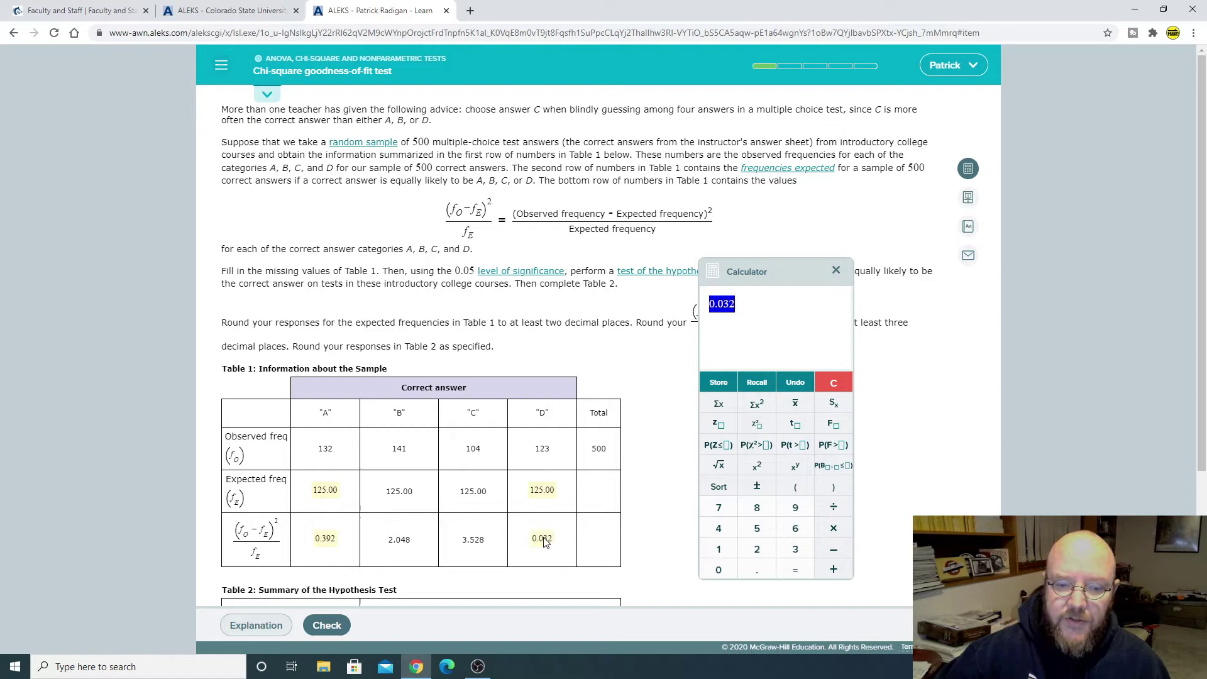
click(844, 384)
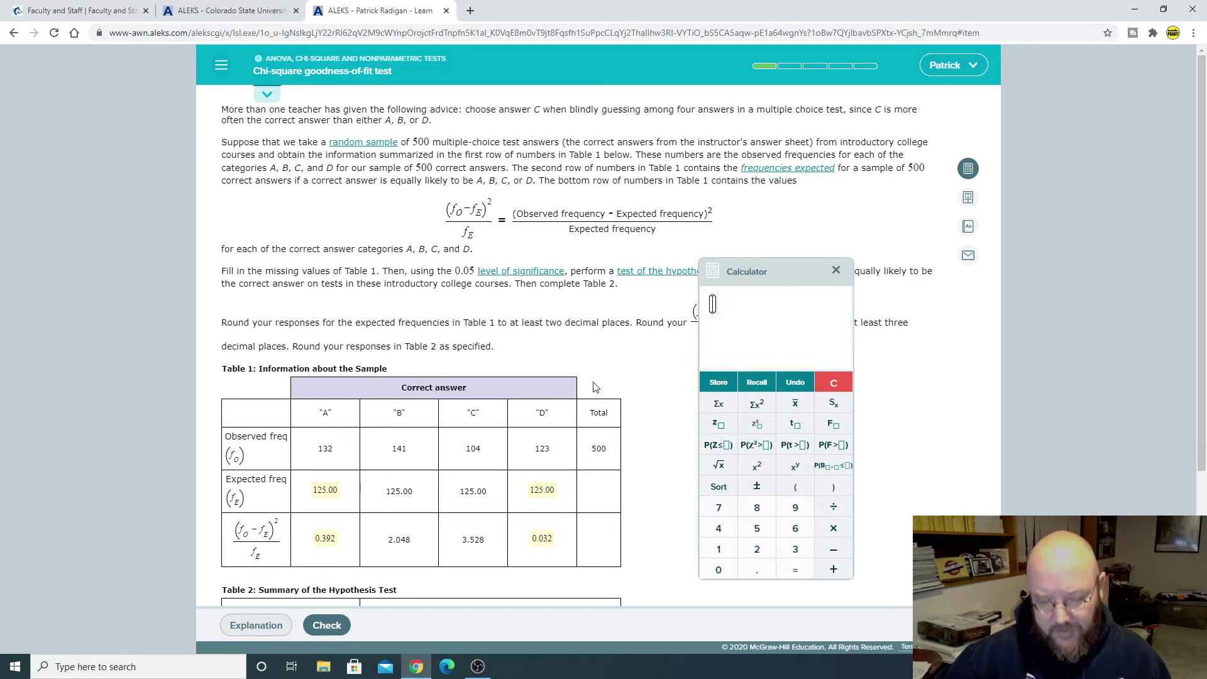
Set Table 2's test statistic type to Chi square with 3 degrees of freedom.
scroll(608, 377, down, 4)
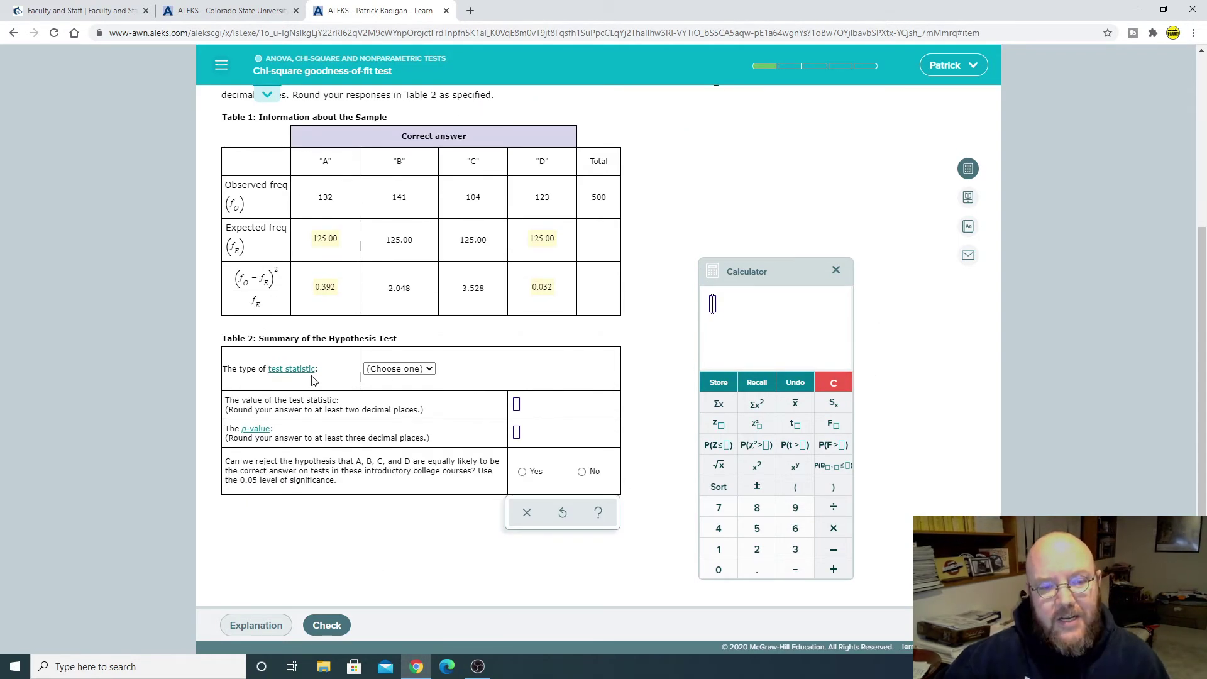
click(402, 370)
click(401, 413)
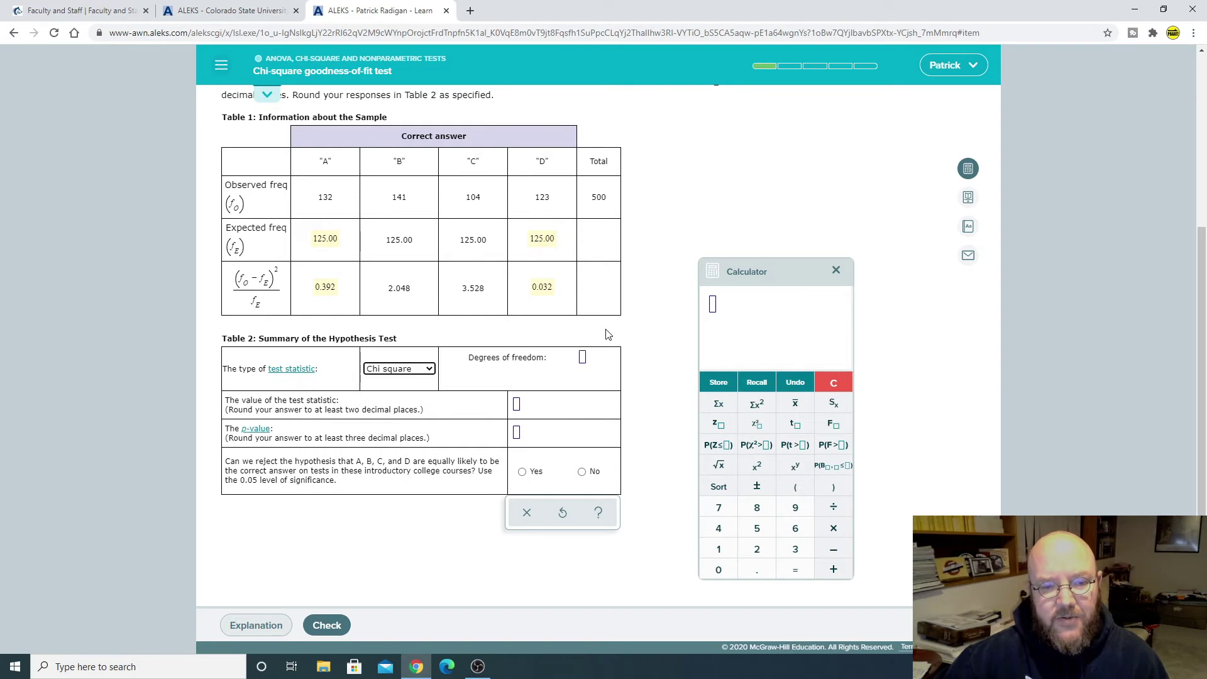
scroll(582, 482, up, 2)
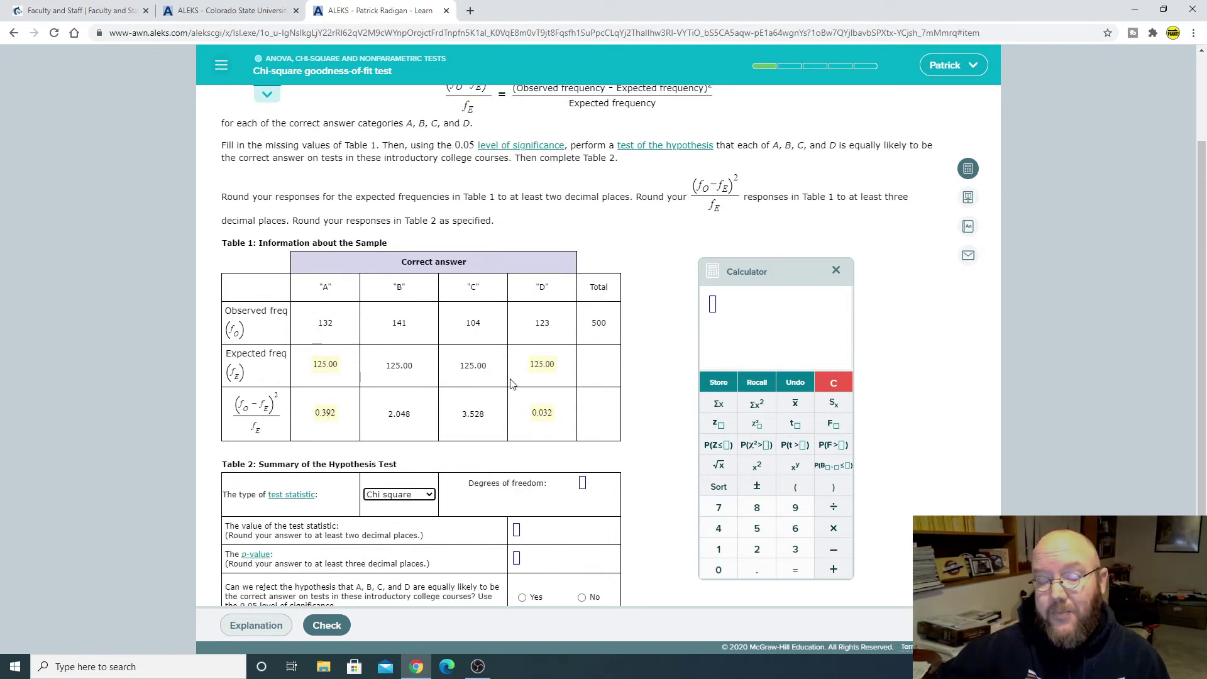
click(584, 483)
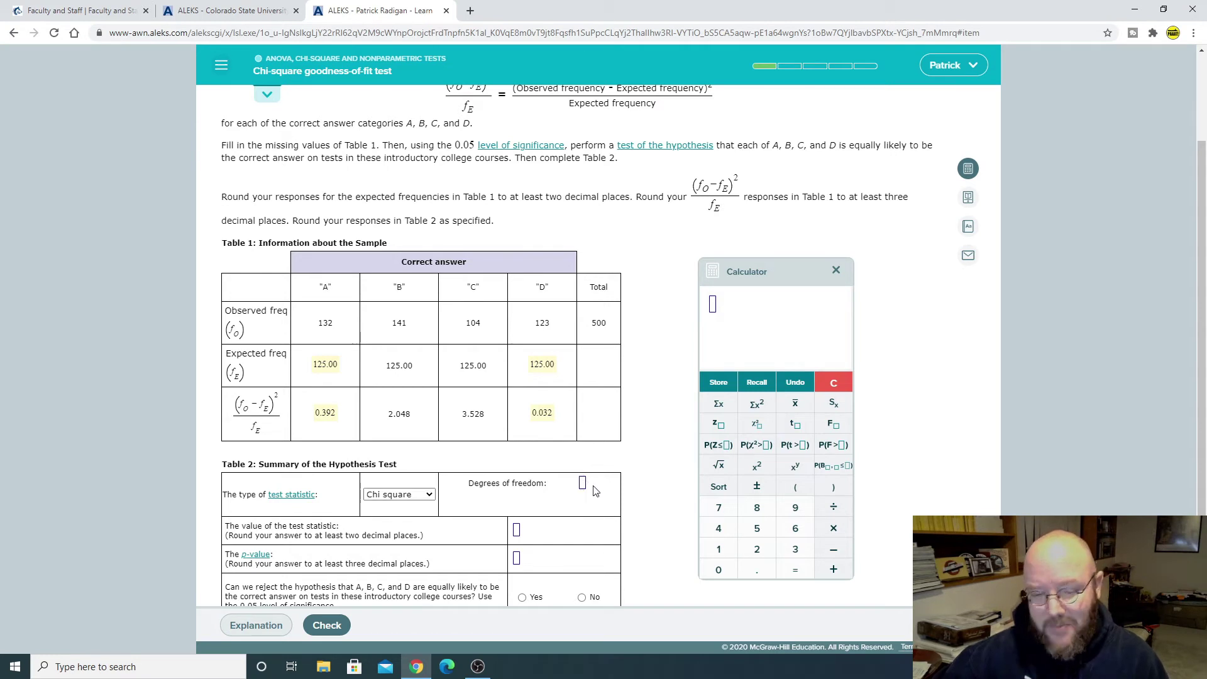
text(3)
scroll(538, 434, down, 1)
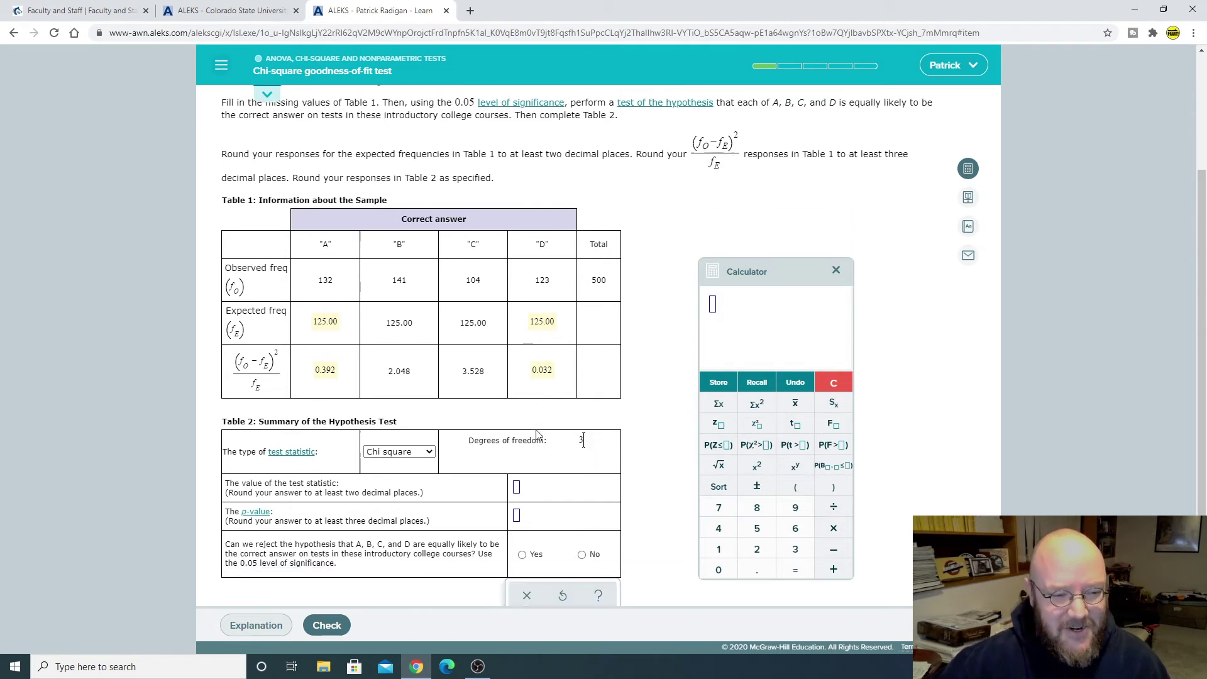
scroll(539, 434, down, 1)
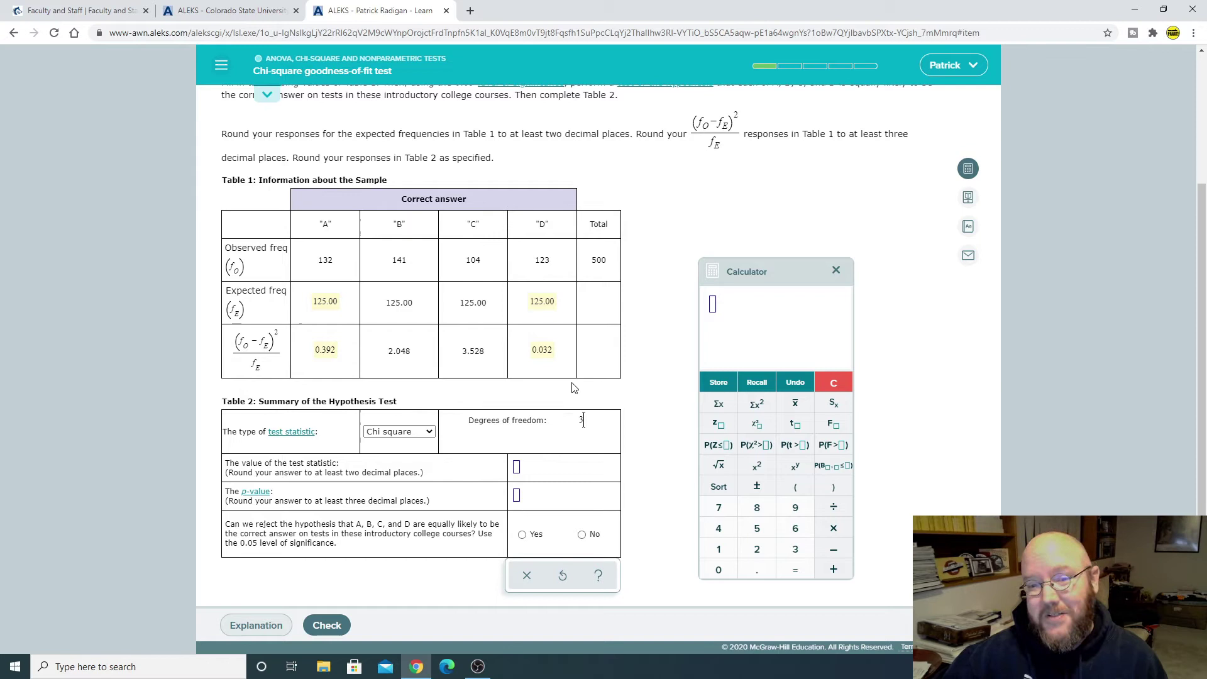
scroll(574, 388, up, 1)
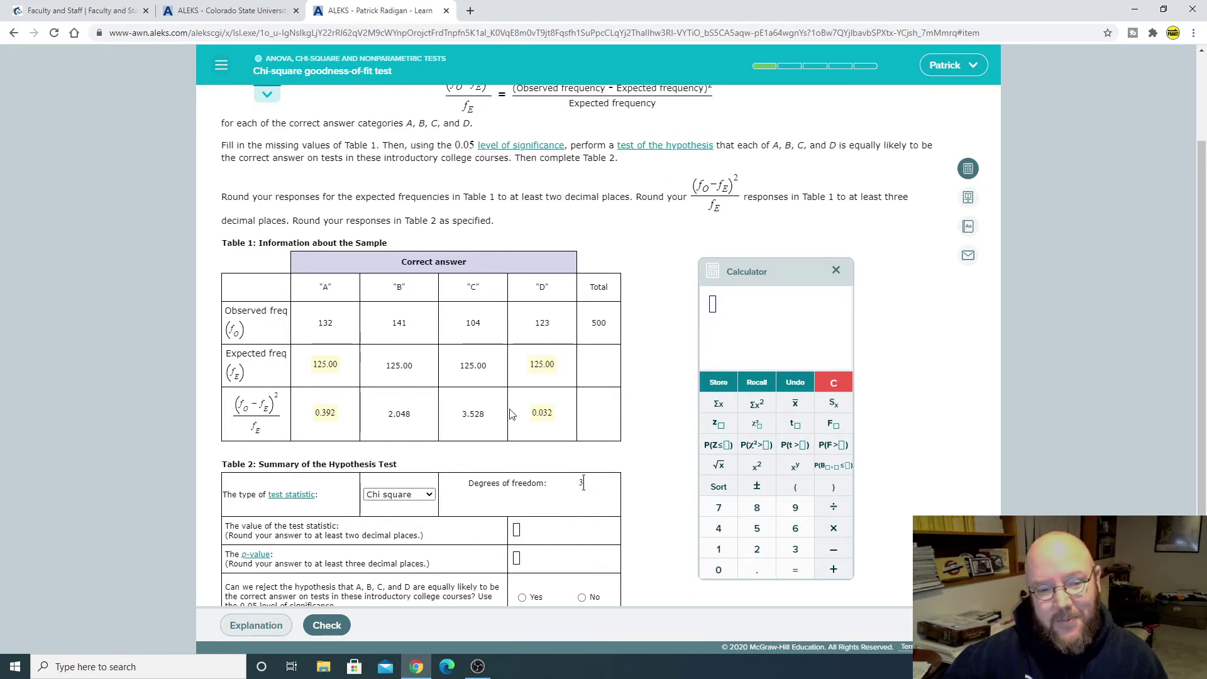
Sum 0.392, 2.042, 3.528 and 0.032 in the calculator and enter 5.994 as the test statistic.
click(718, 403)
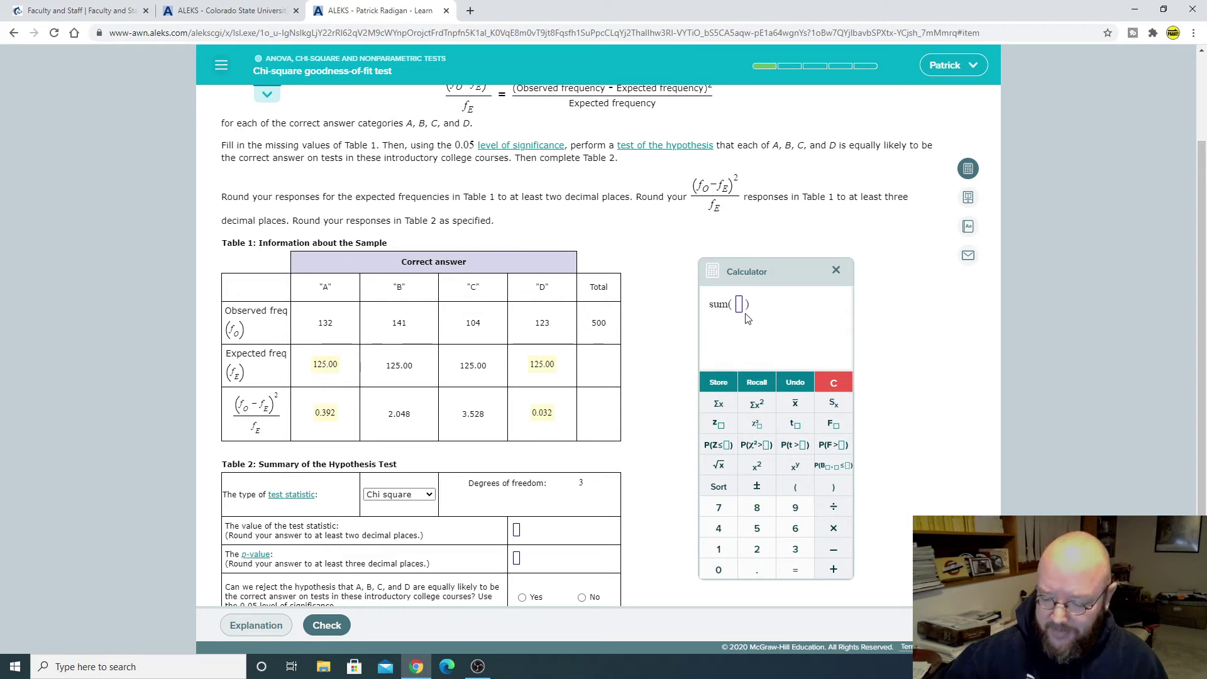
text(0.392)
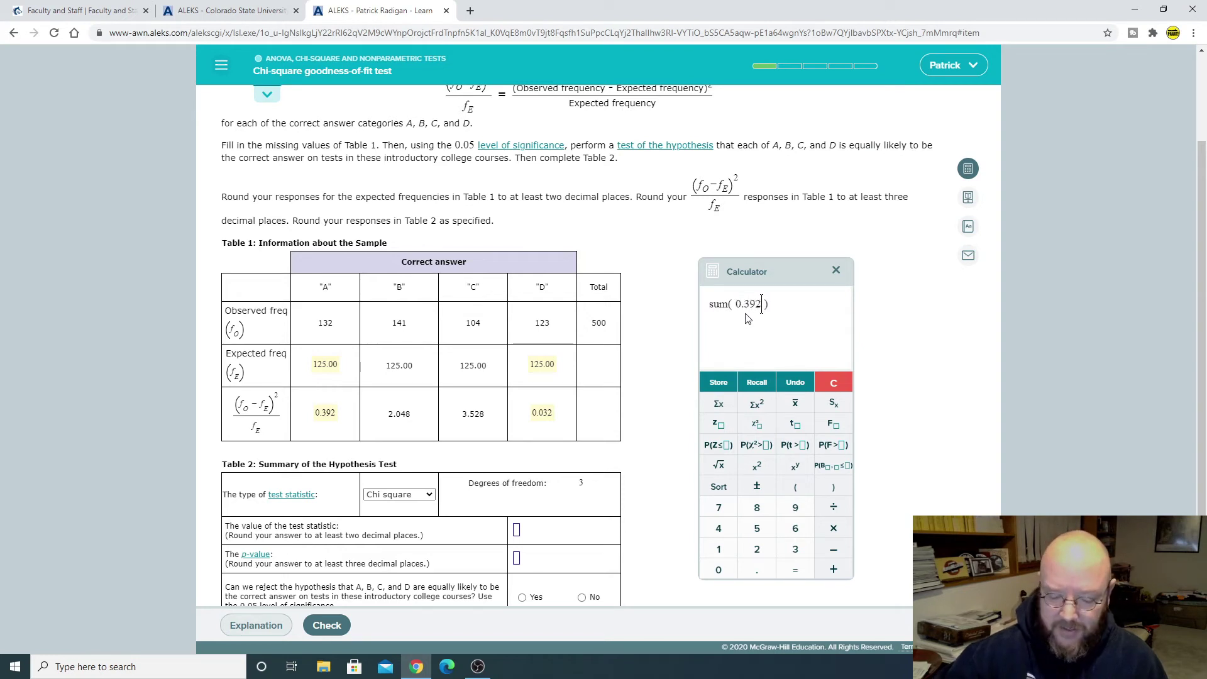
text(, )
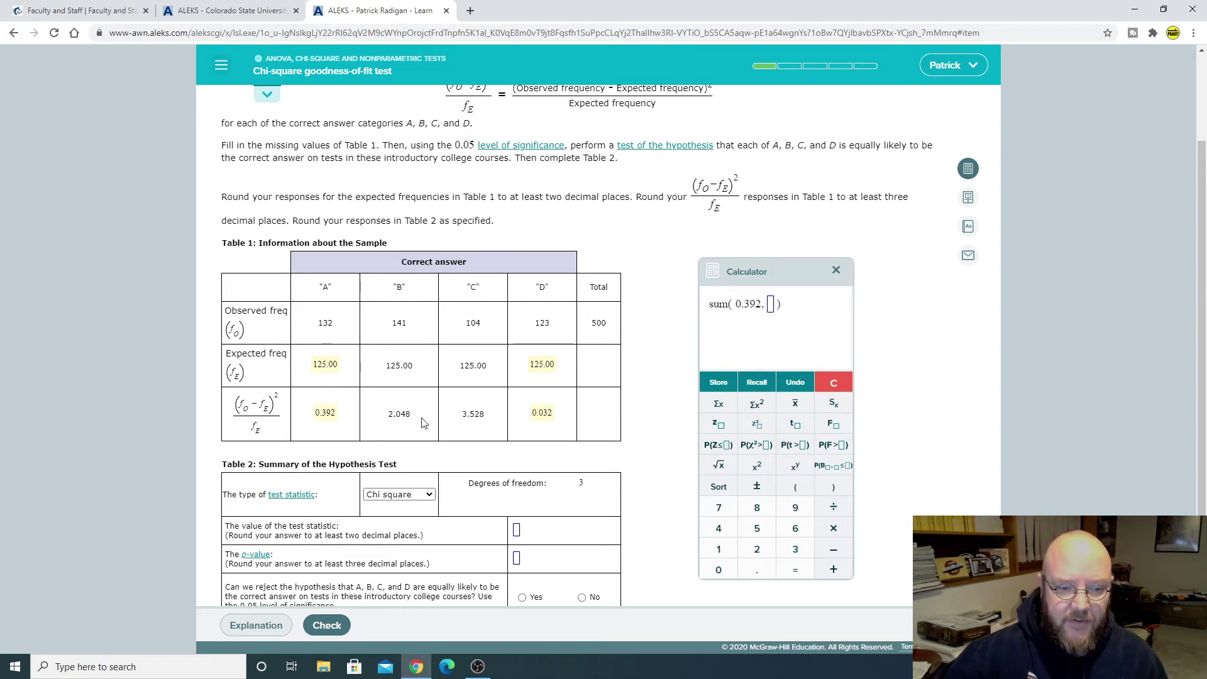
text(2.0 )
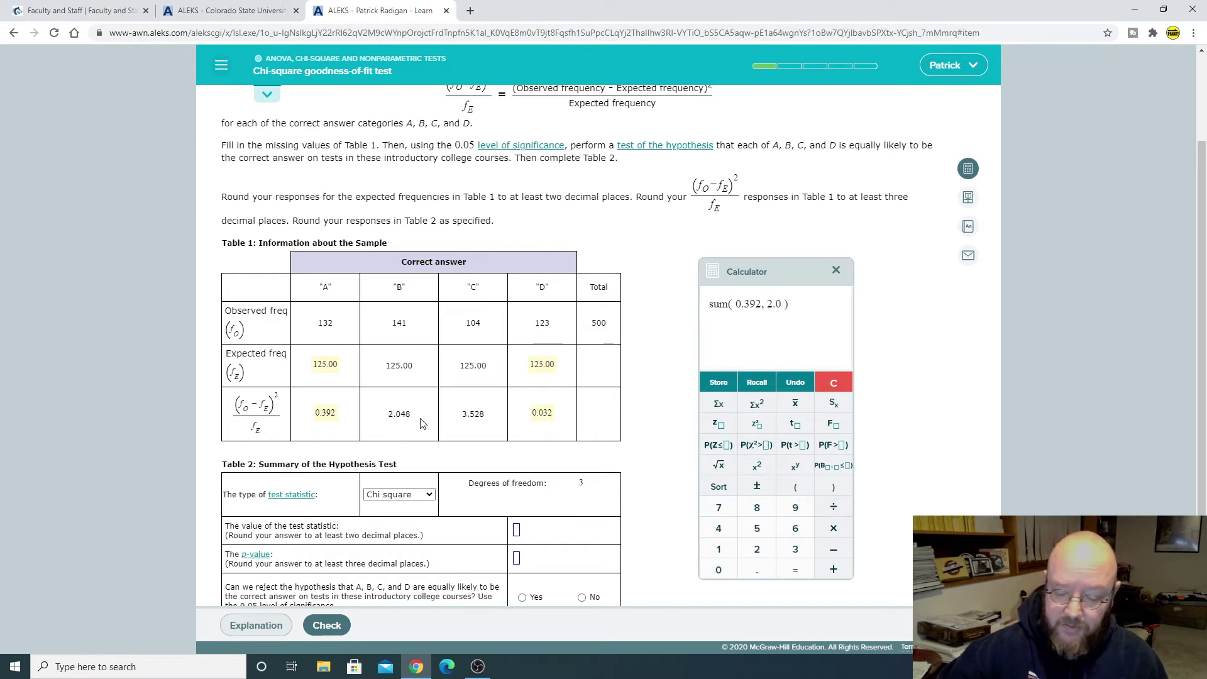
text(42, )
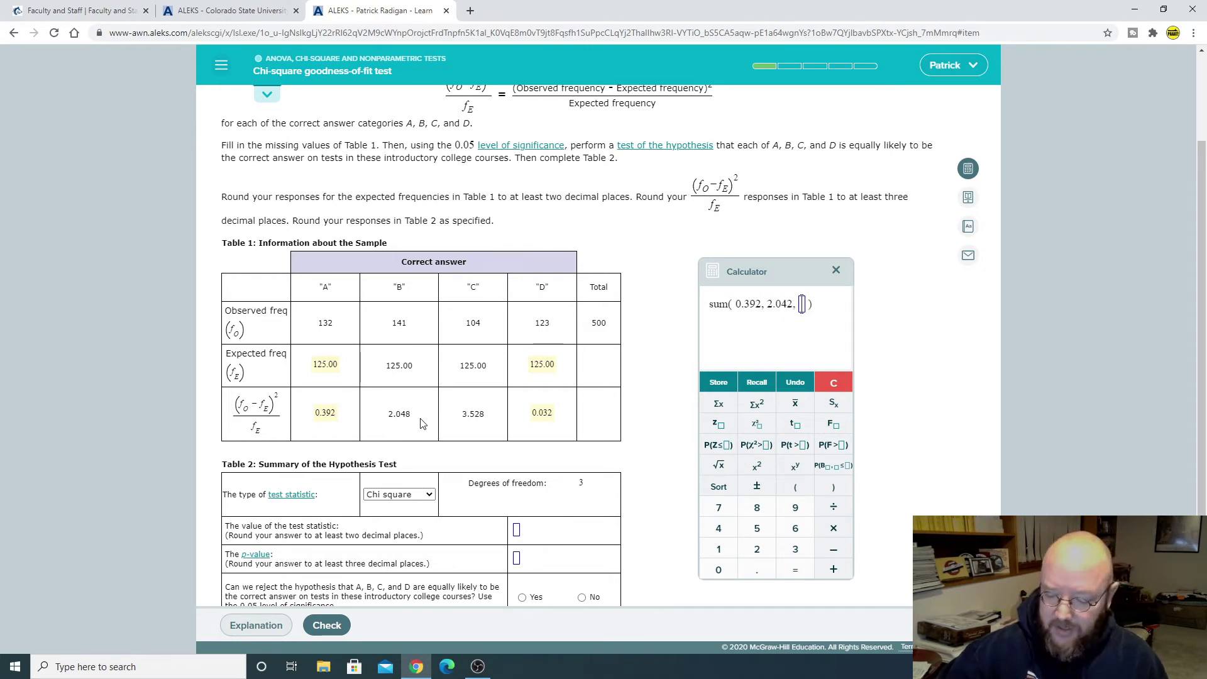
text(3.5)
text(28, )
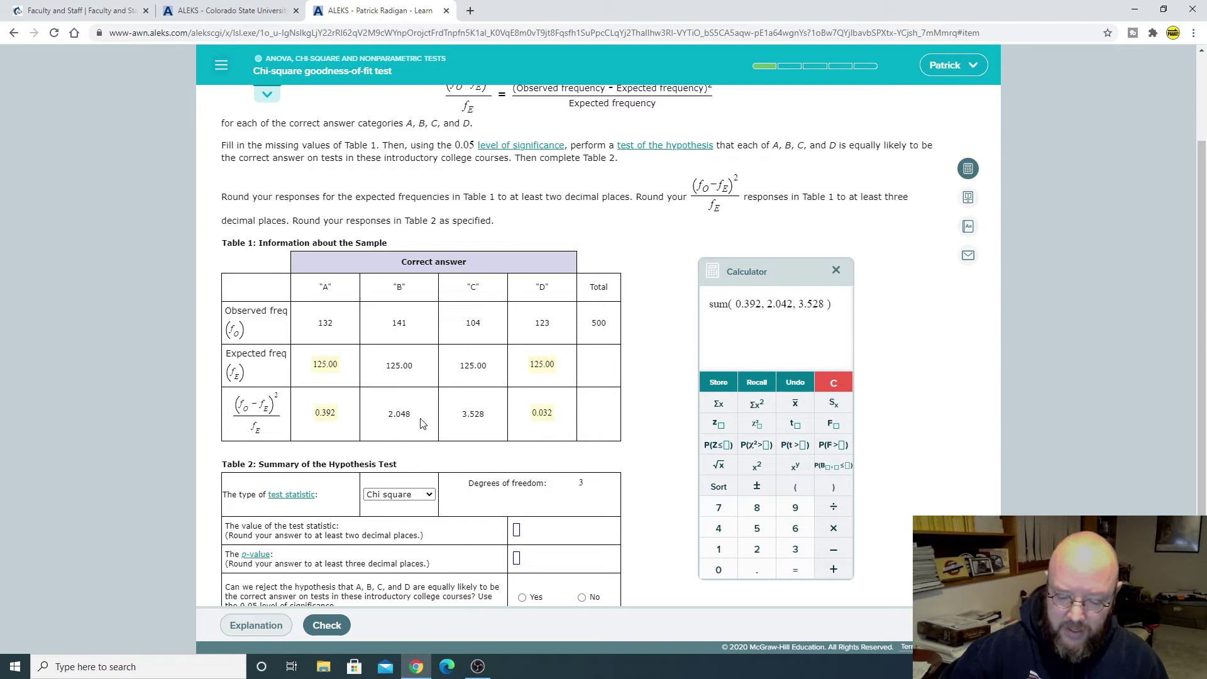
text(0.032)
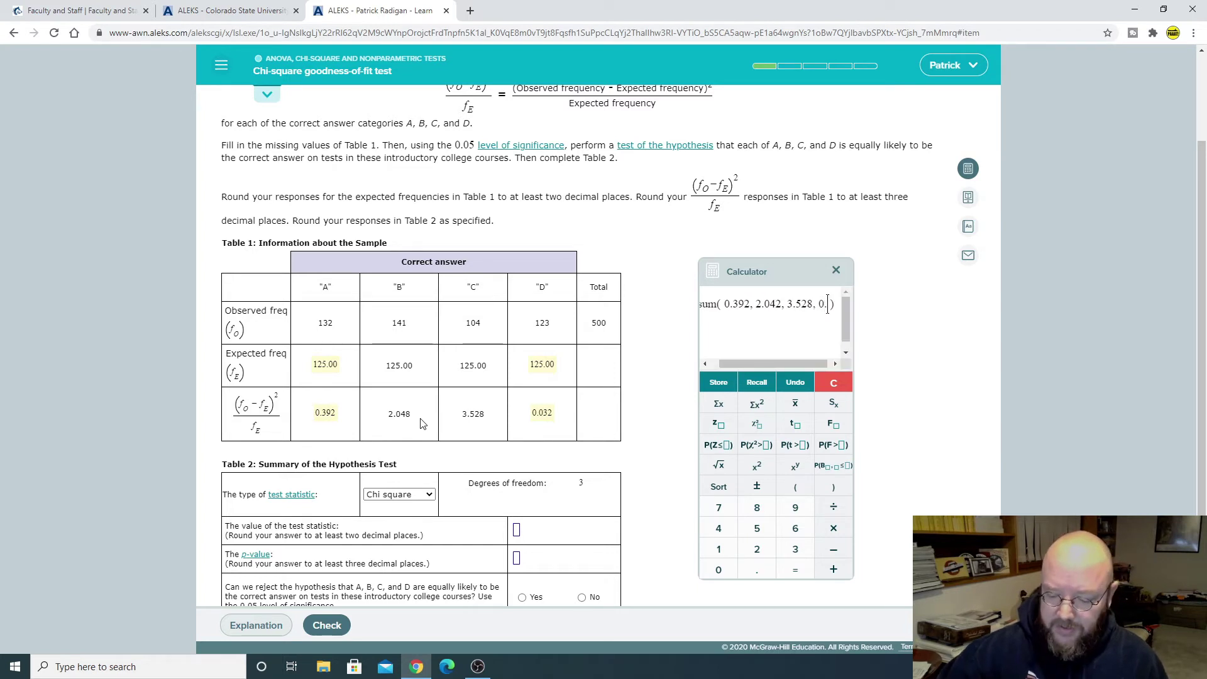
text())
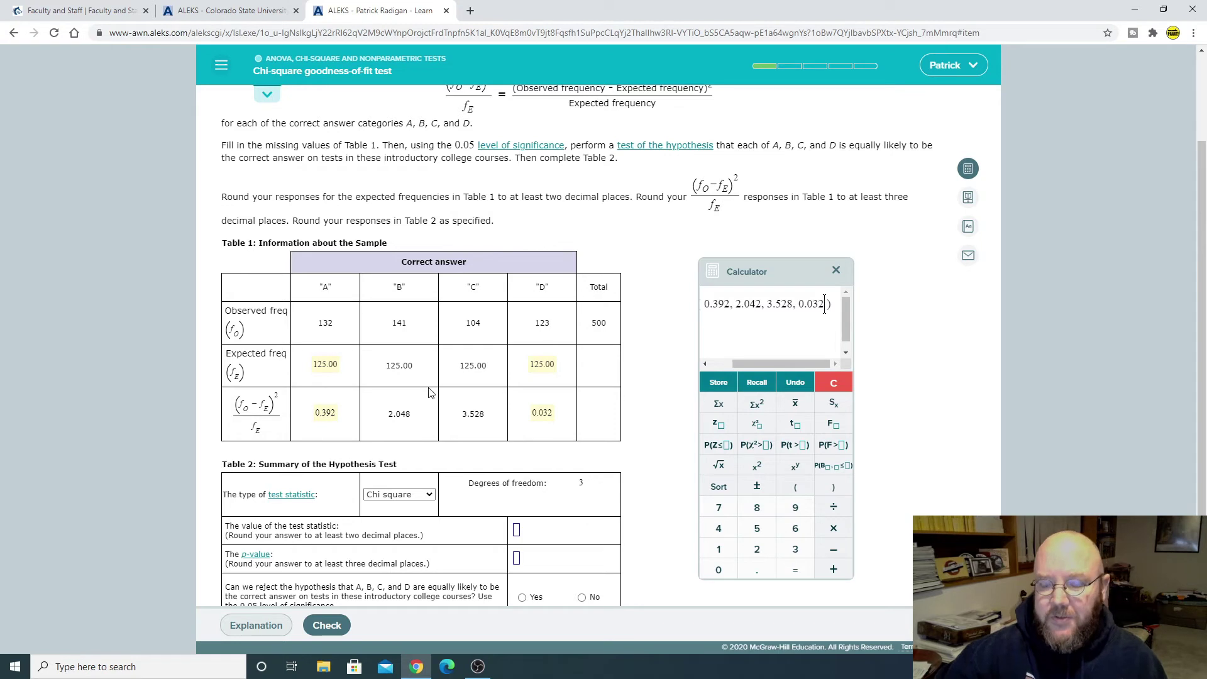
key(Return)
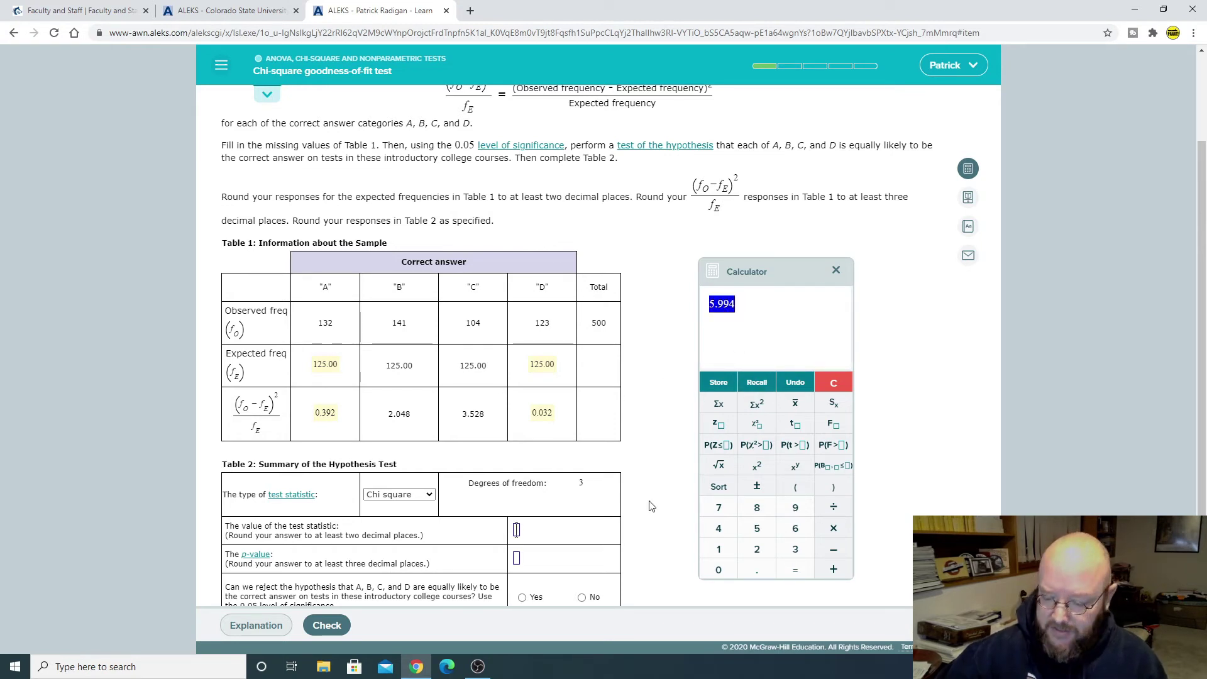
text(.994)
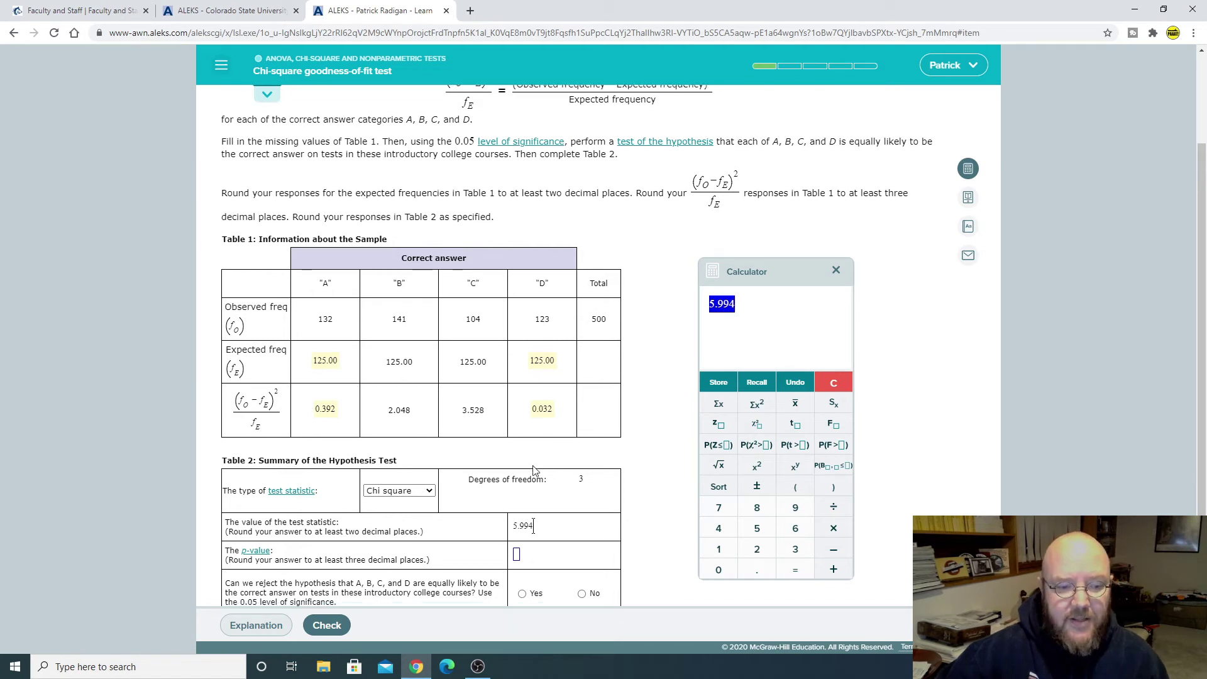
scroll(276, 459, down, 2)
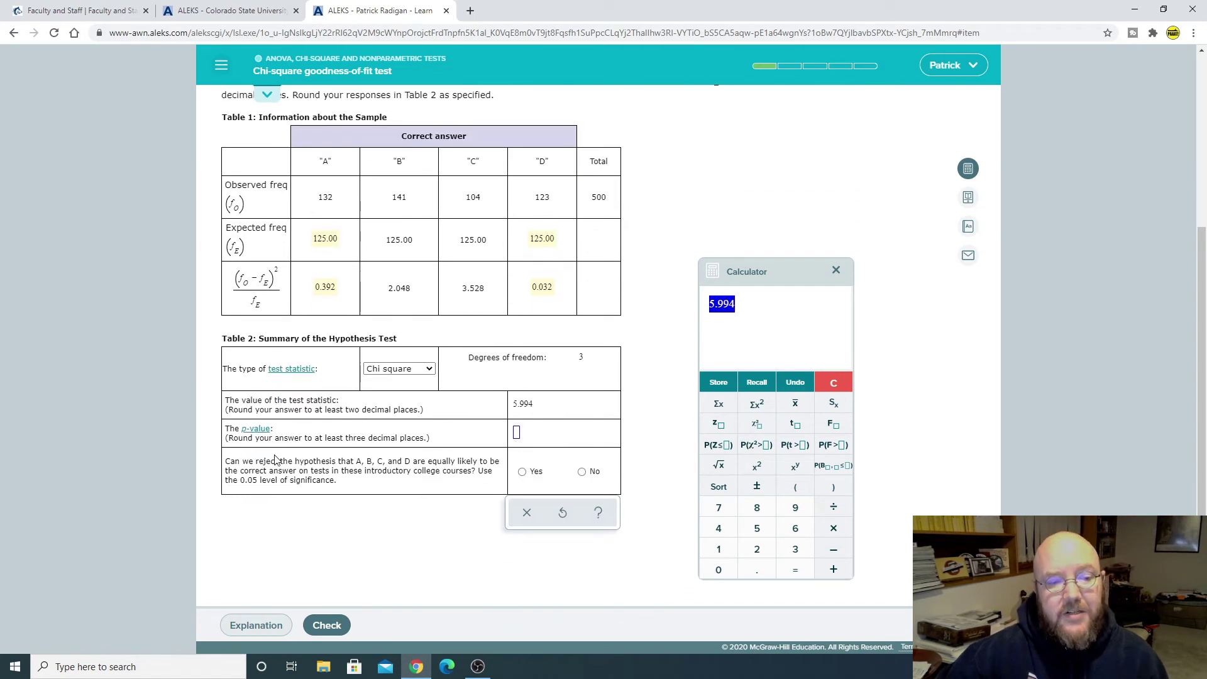
Compute P(χ² > 5.994) with 3 degrees of freedom, giving a p-value of 0.112.
click(758, 447)
text(3)
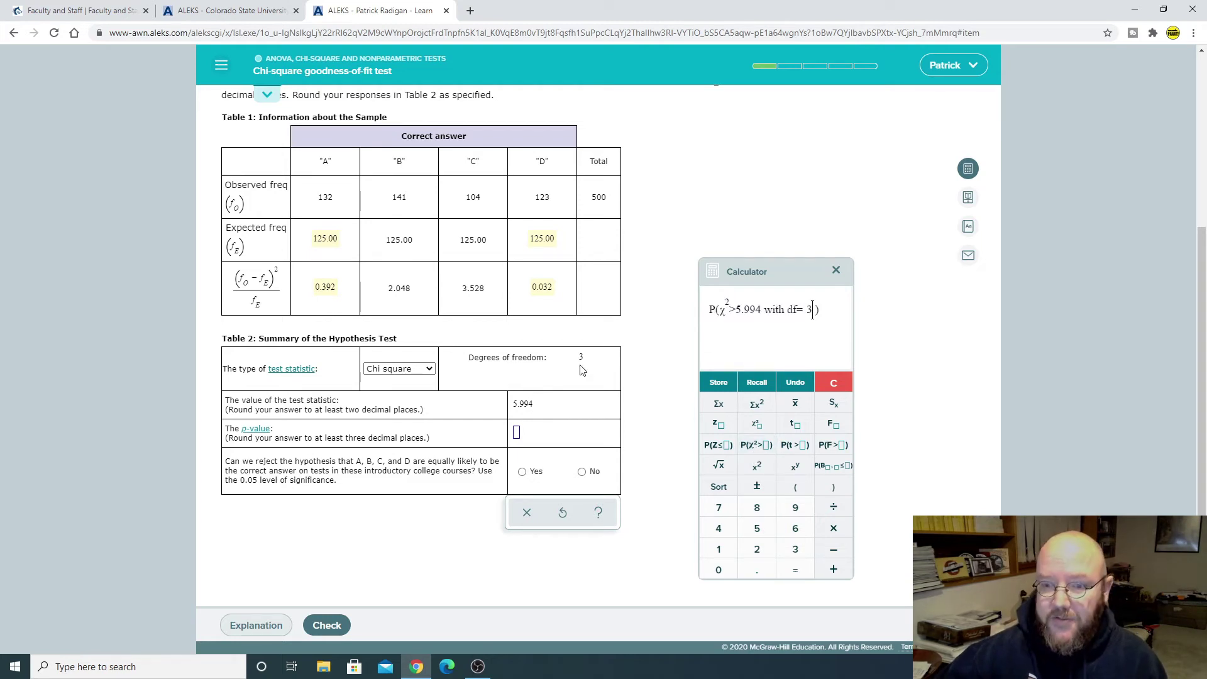
key(Return)
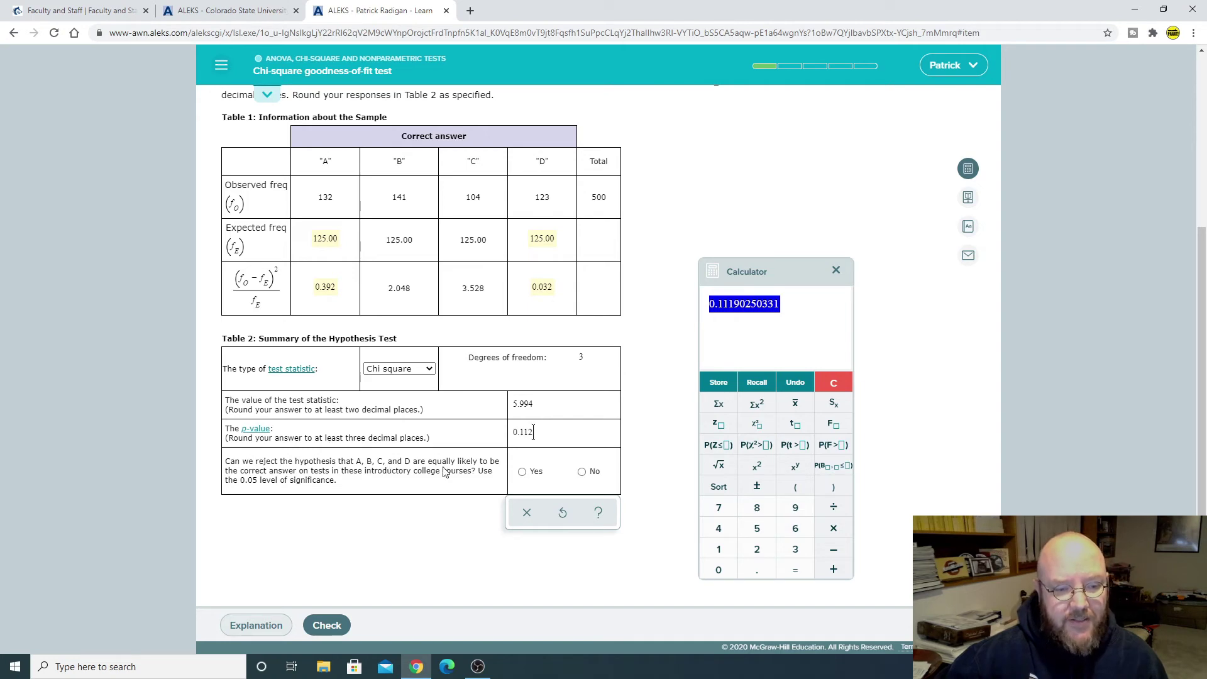
Answer No to rejecting the hypothesis, check the answers, and advance to the next problem.
scroll(636, 310, up, 3)
drag(774, 277, 798, 337)
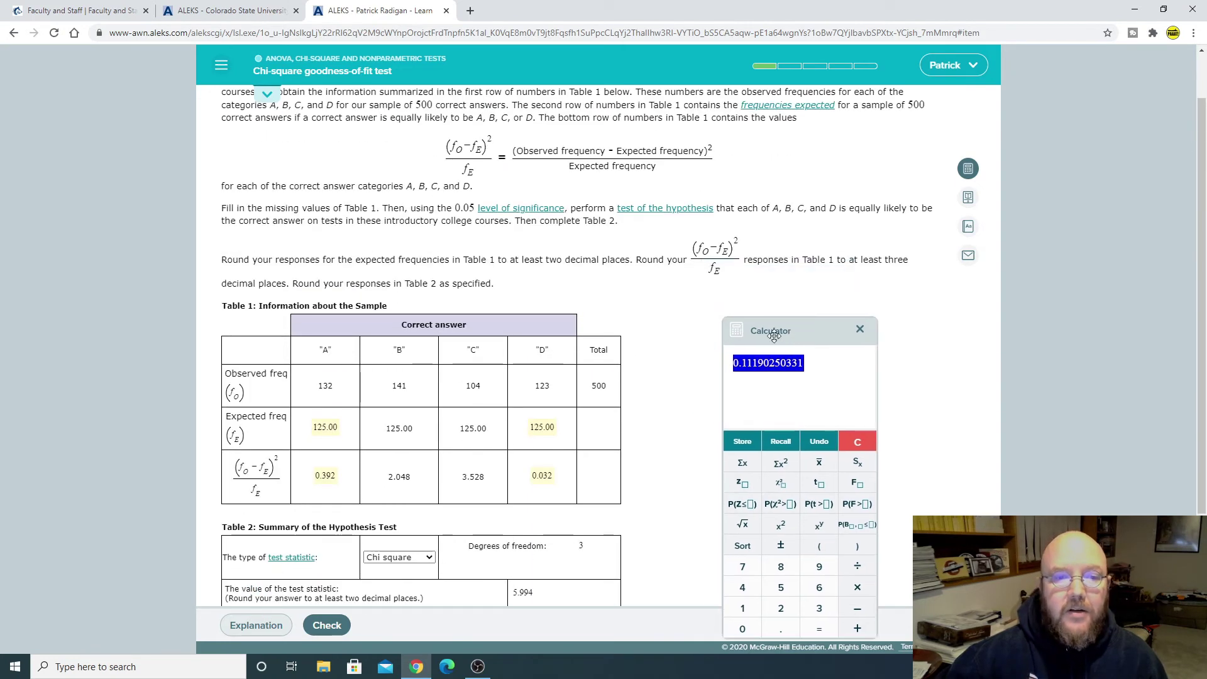
scroll(598, 323, down, 2)
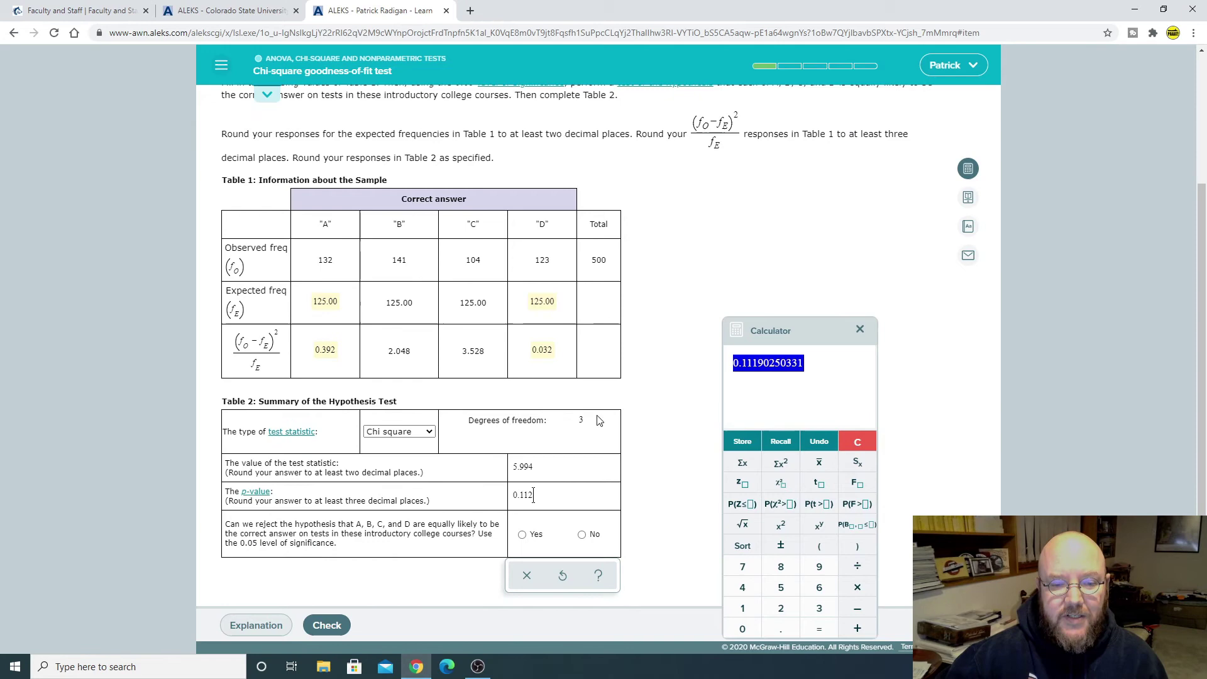
scroll(467, 222, up, 2)
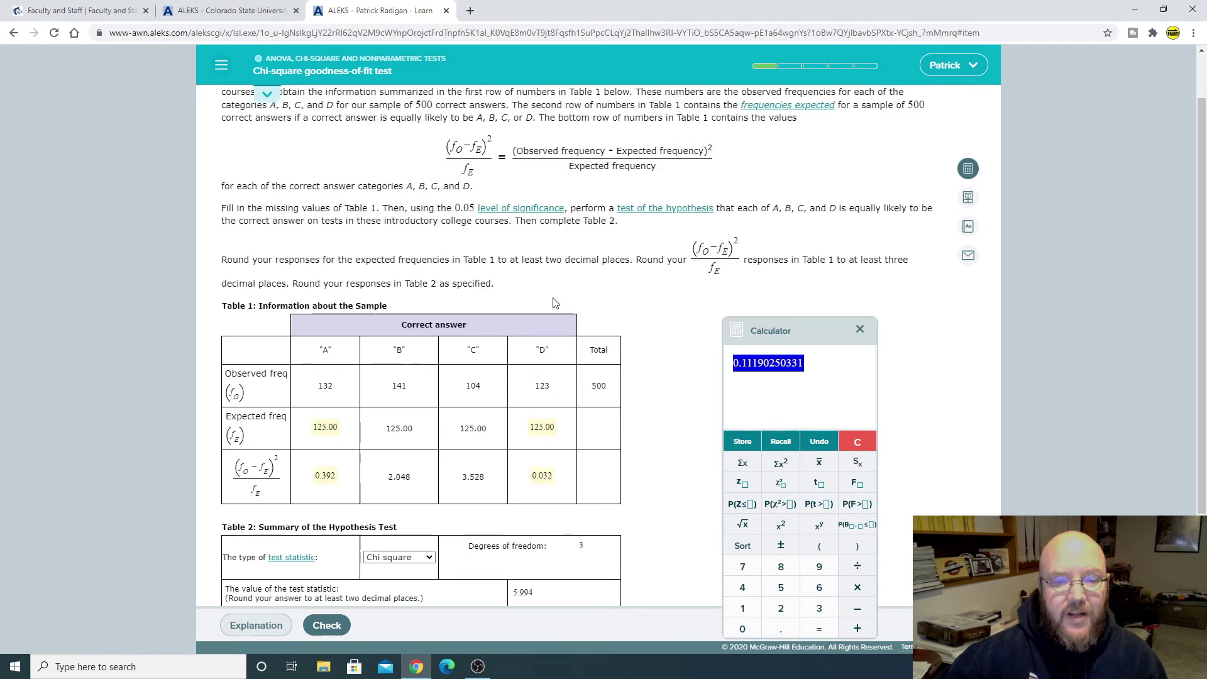
scroll(554, 303, down, 2)
click(582, 535)
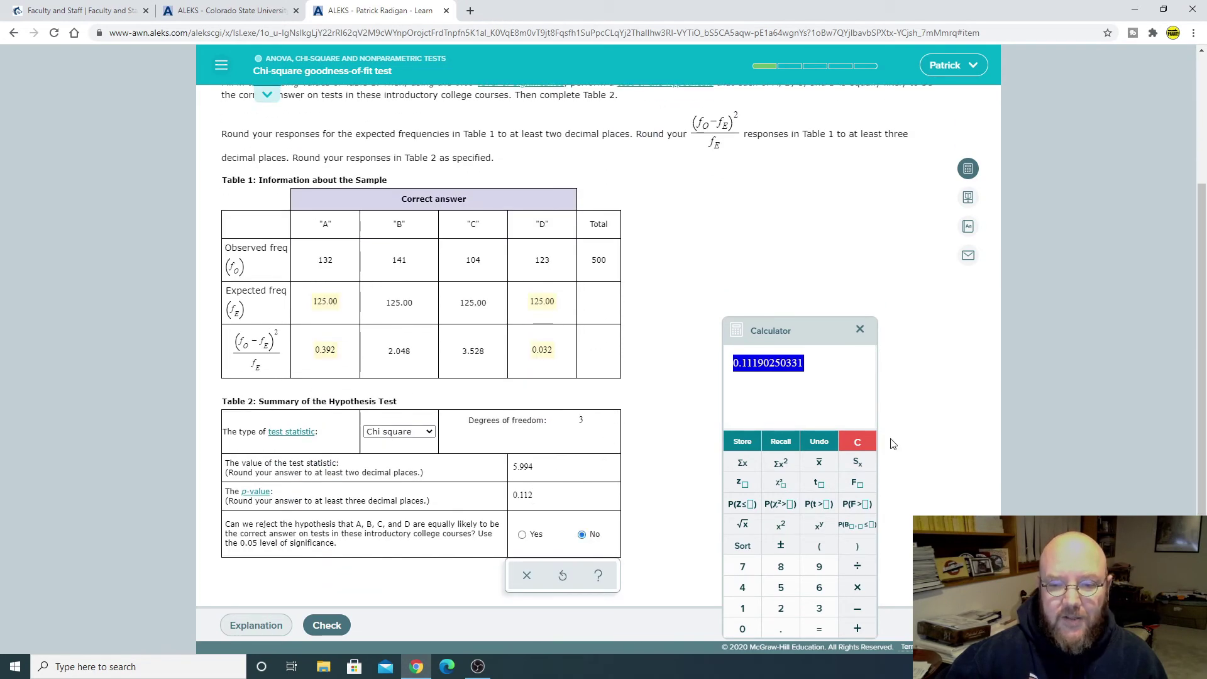
click(856, 445)
click(326, 624)
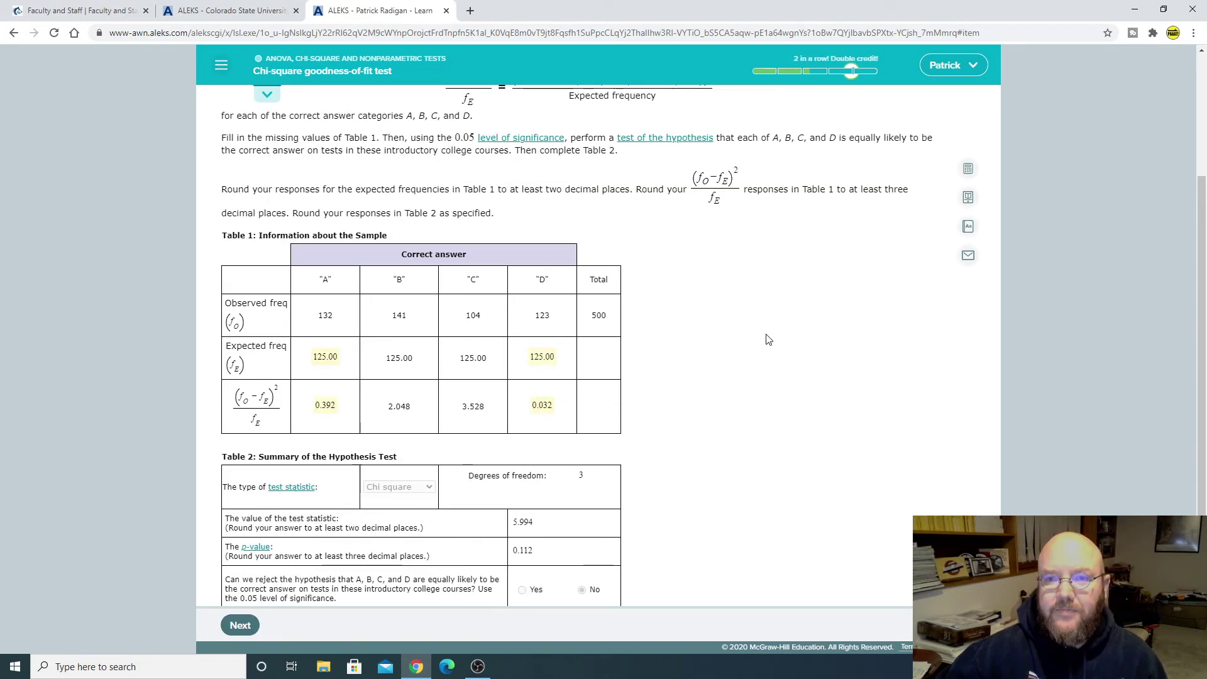
click(240, 625)
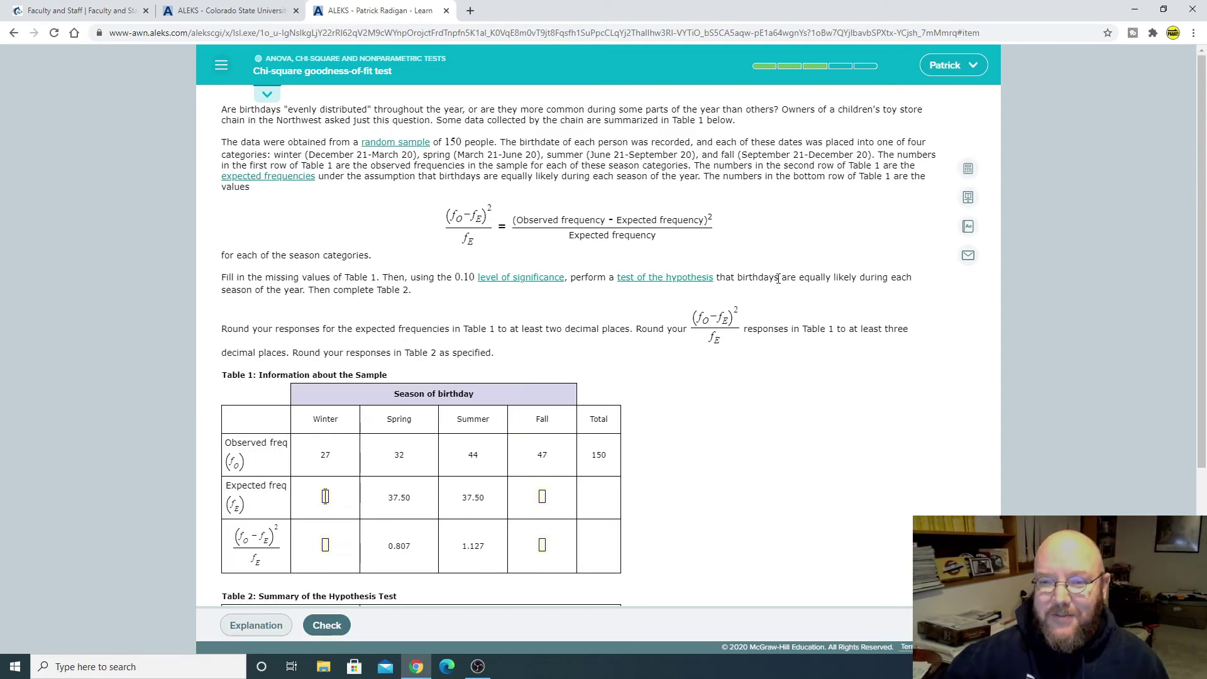
Read the hypothesis and enter 37.50 as the expected frequency for Winter and Fall.
drag(753, 279, 899, 297)
scroll(794, 400, down, 1)
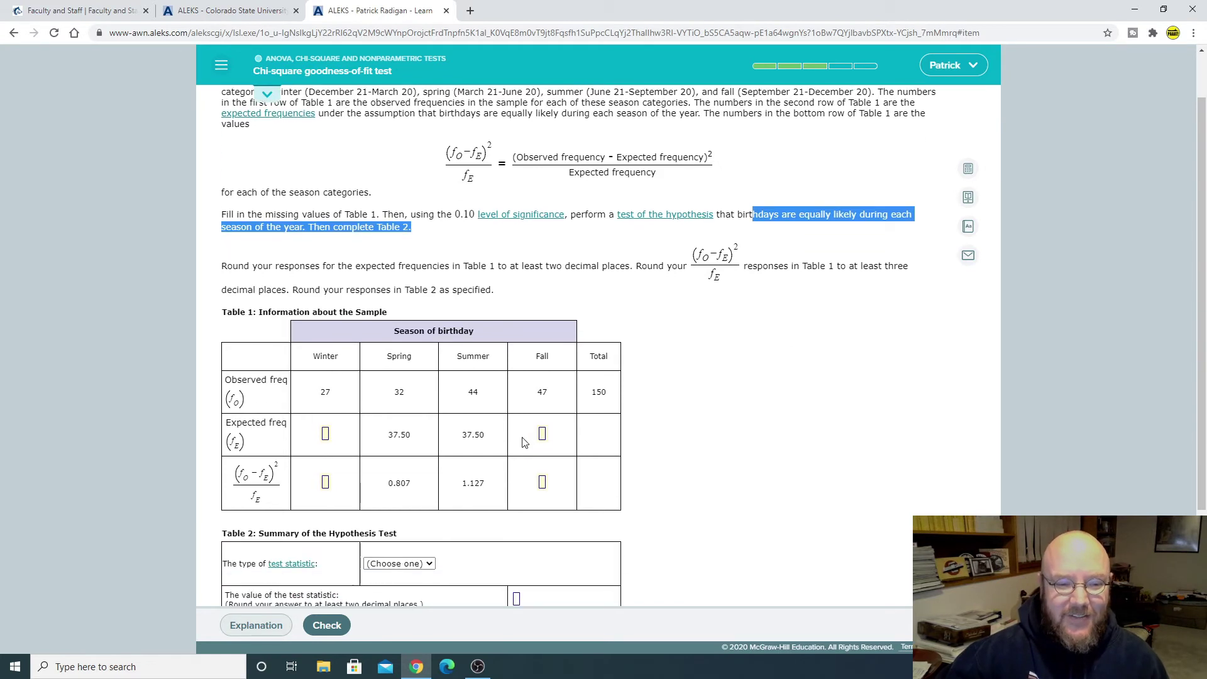
click(326, 436)
text(37.)
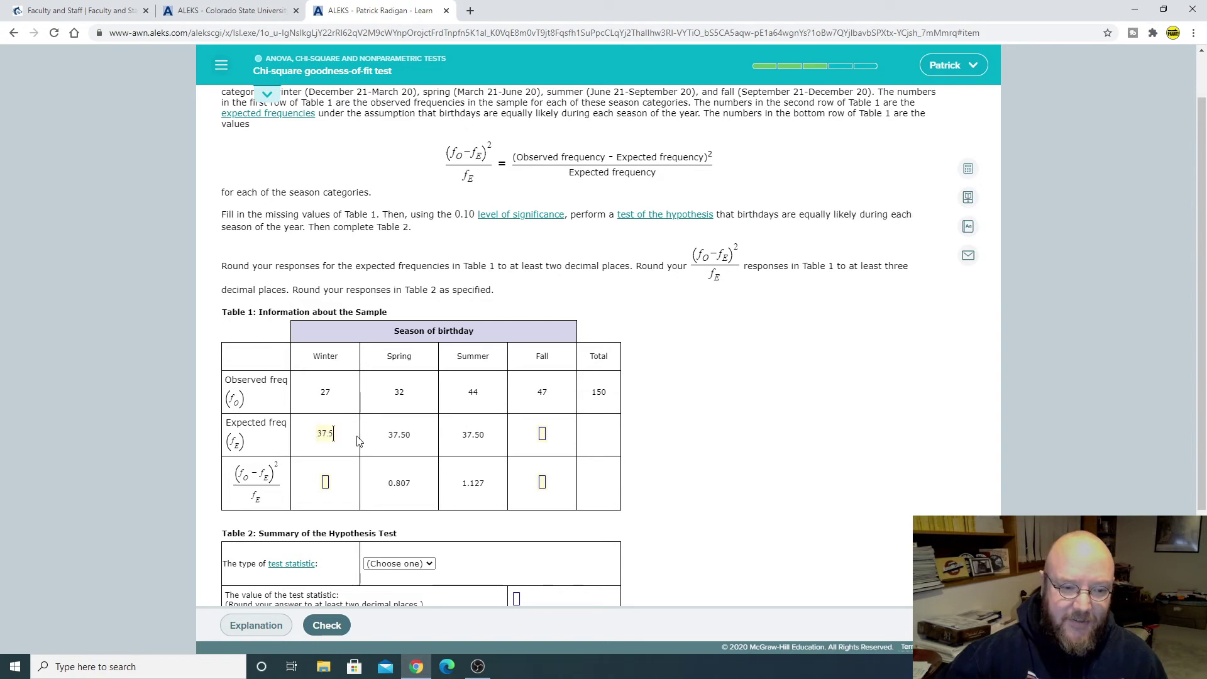
text(50)
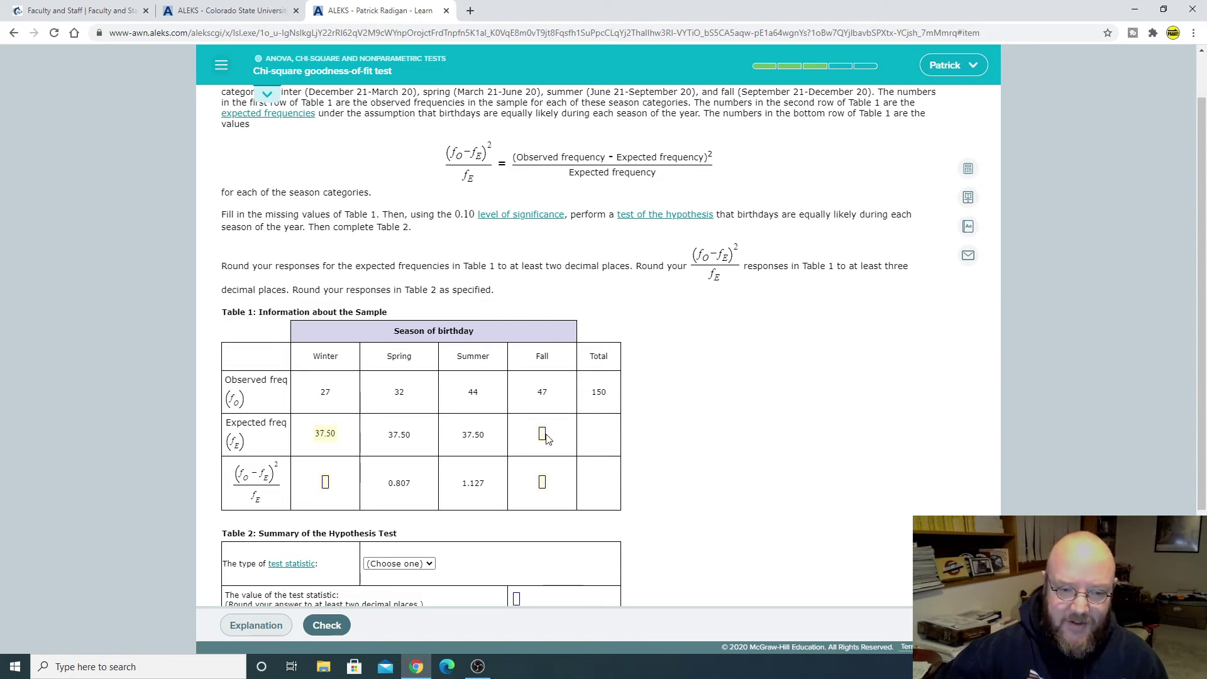
click(544, 435)
text(37.50)
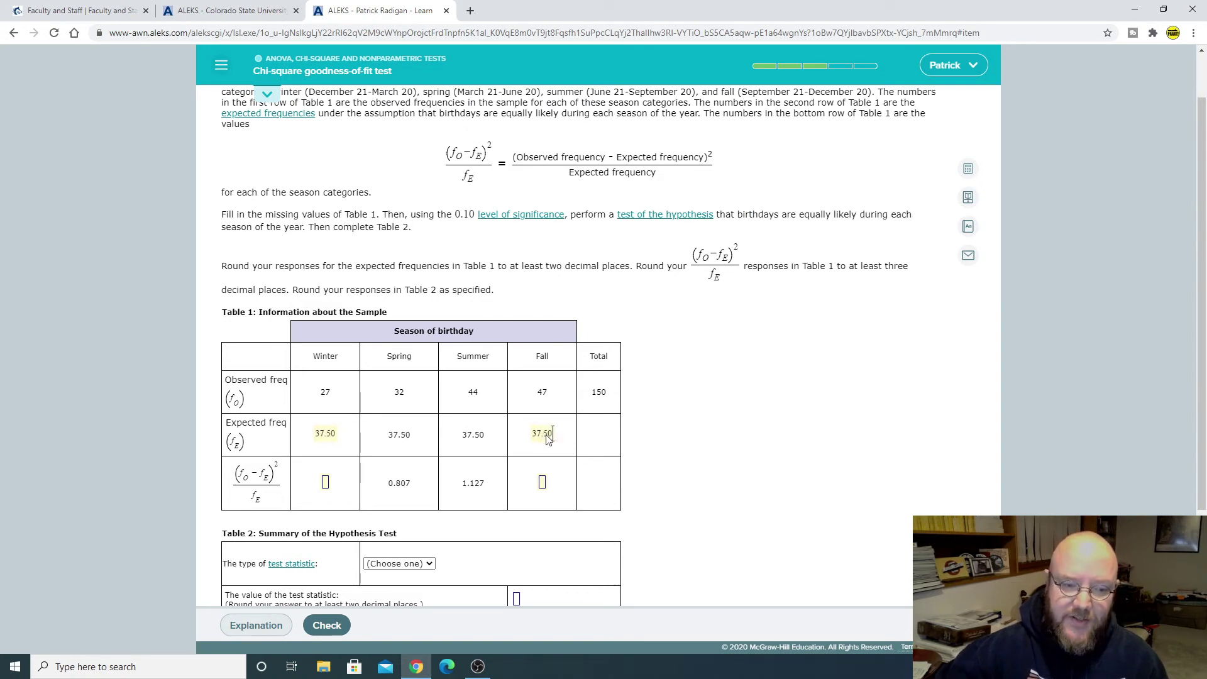
Open the calculator, compute (27−37.5)²/37.5, and enter 2.94 for Winter's contribution.
click(968, 169)
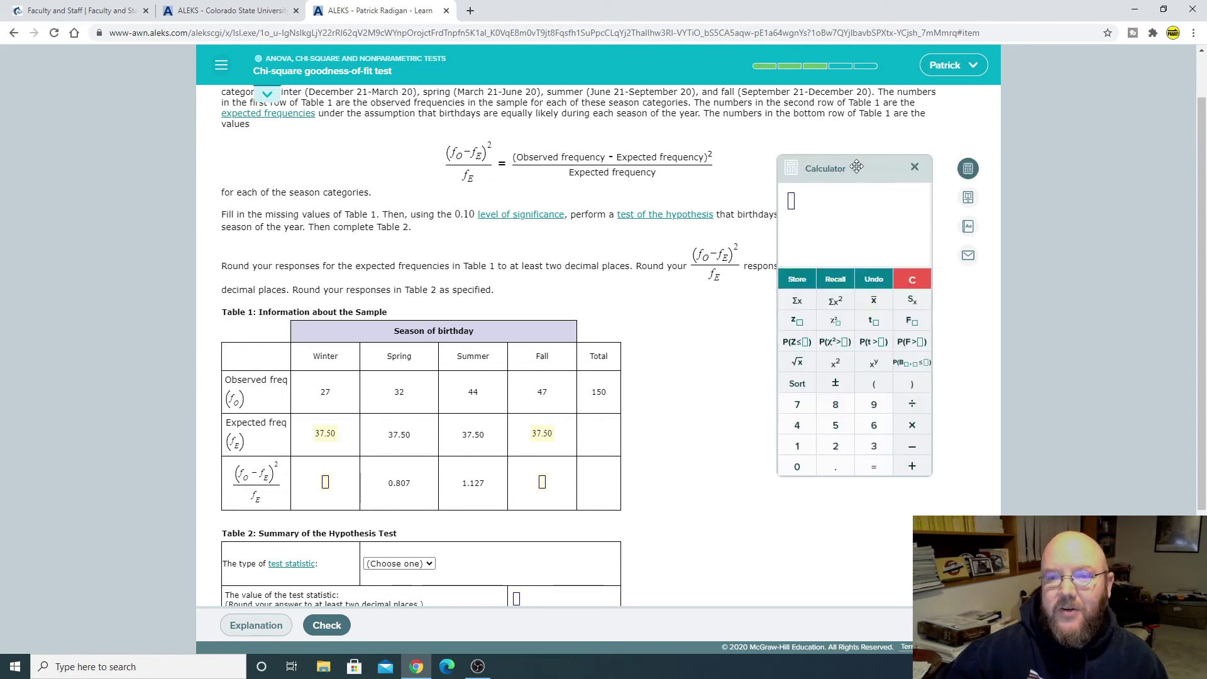
drag(912, 166, 739, 230)
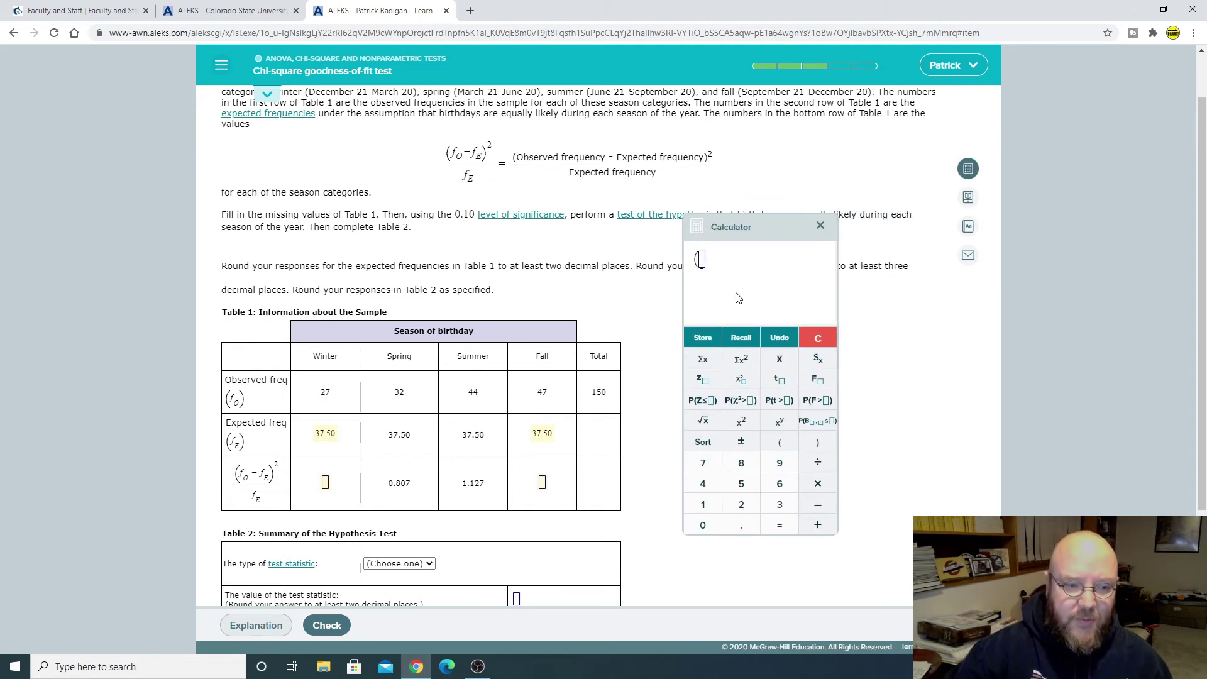
text((27-)
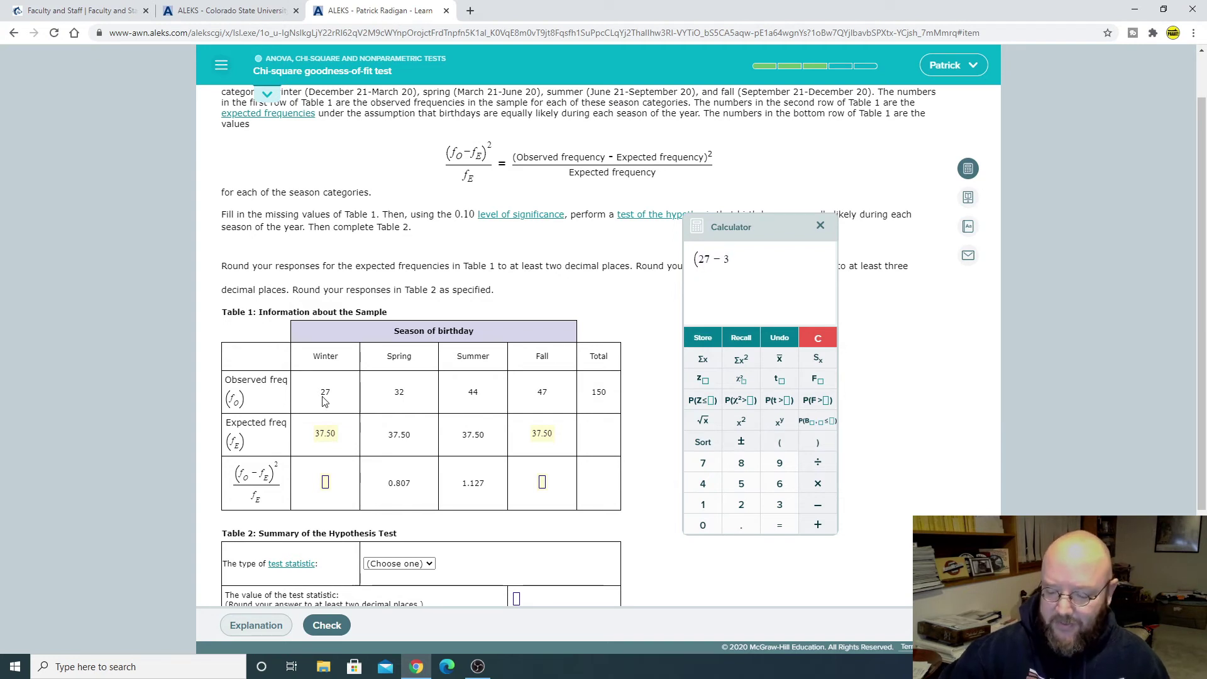
text(37.50))
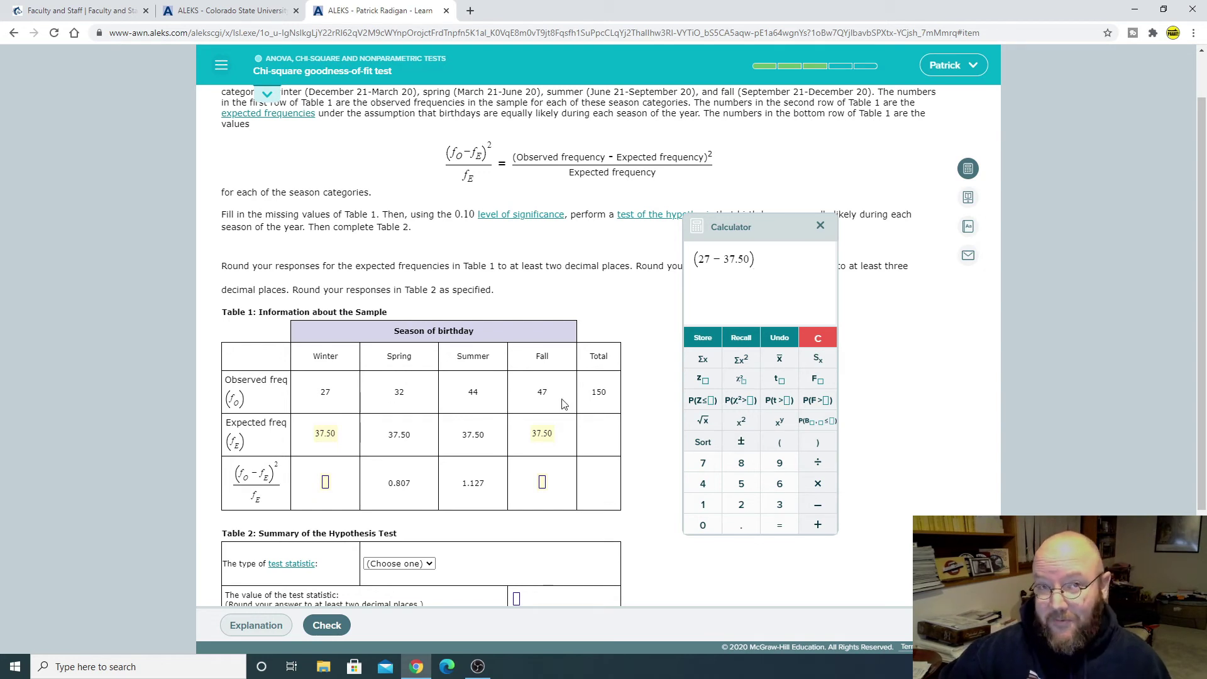
click(741, 421)
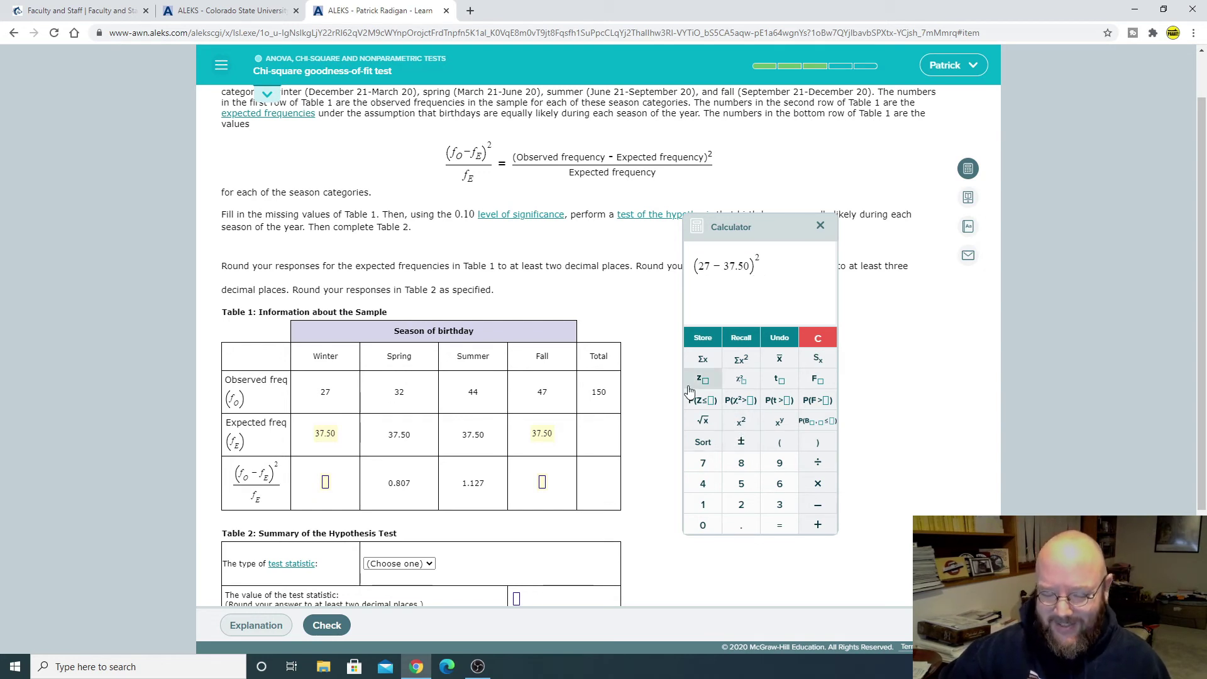
text(/)
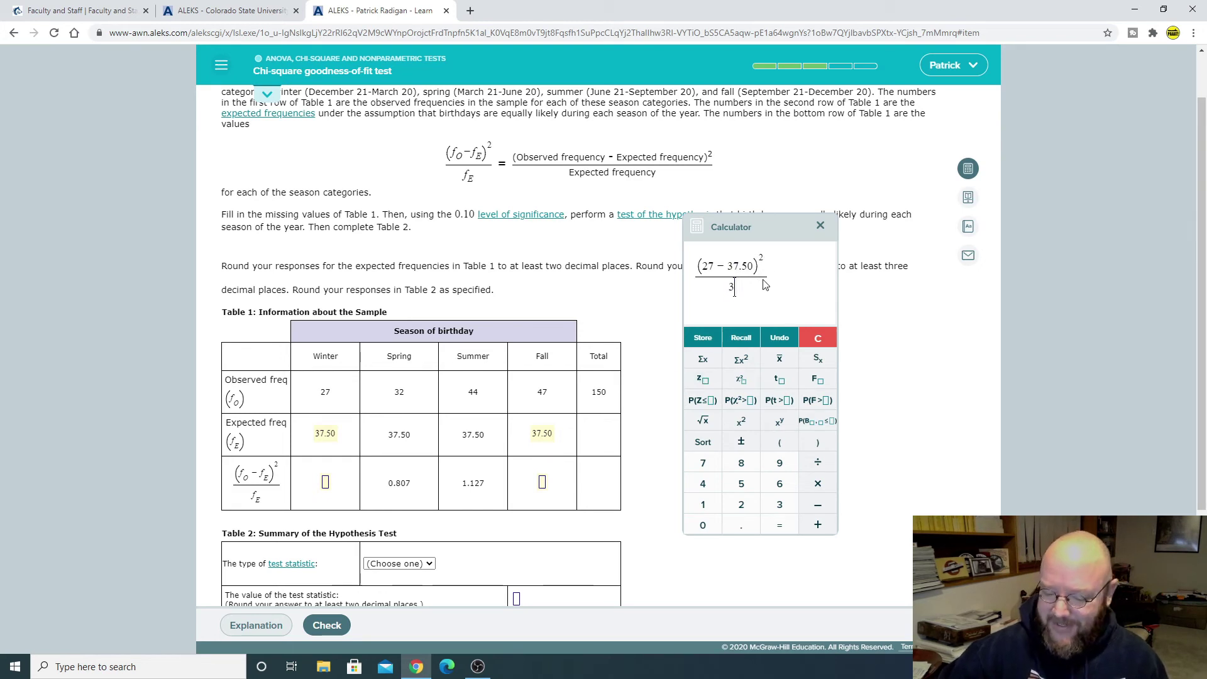
text(37.50)
key(Return)
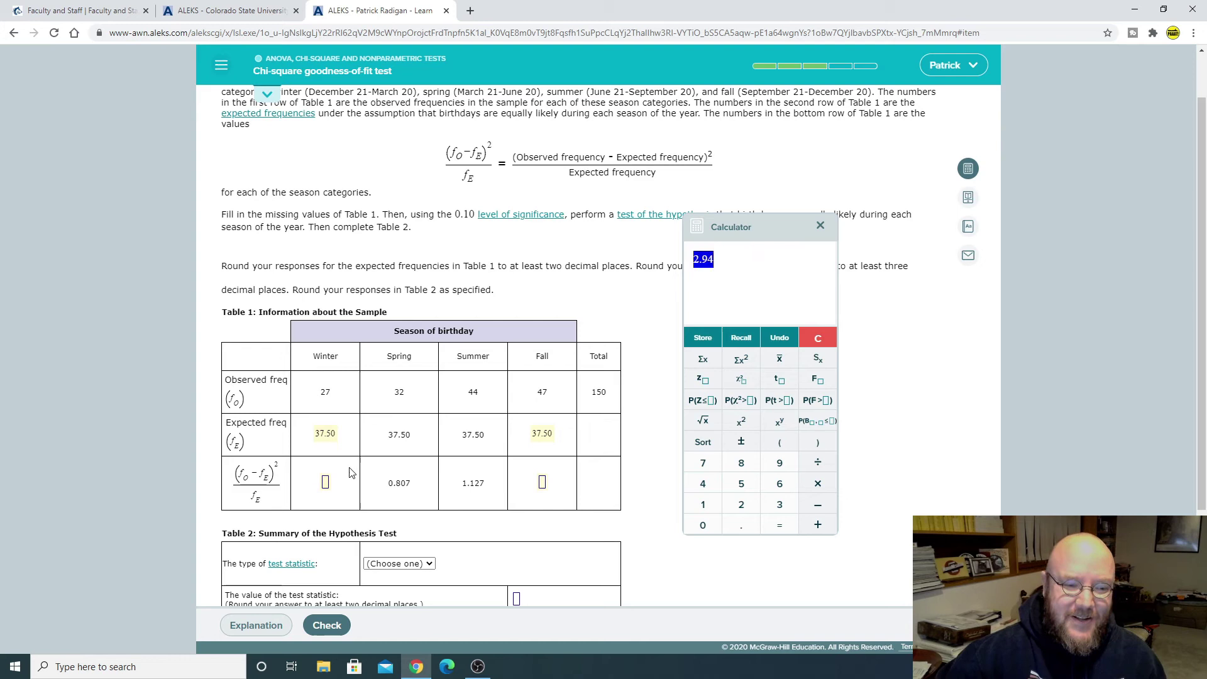
click(326, 482)
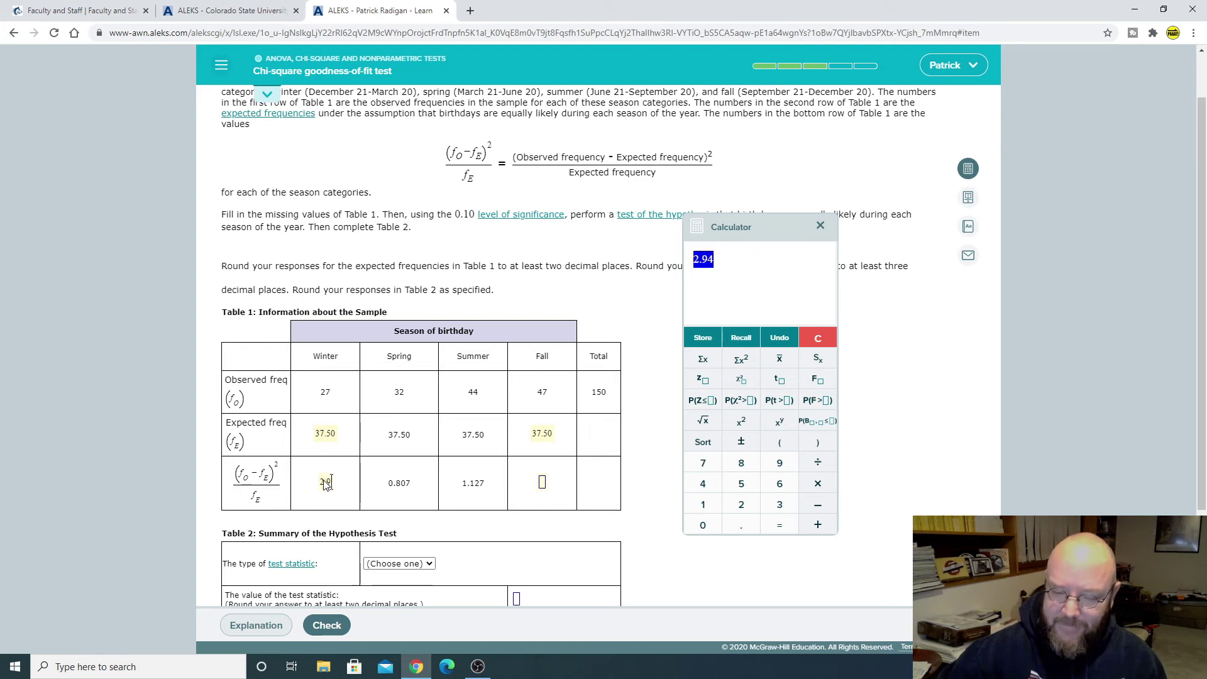
text(2.94)
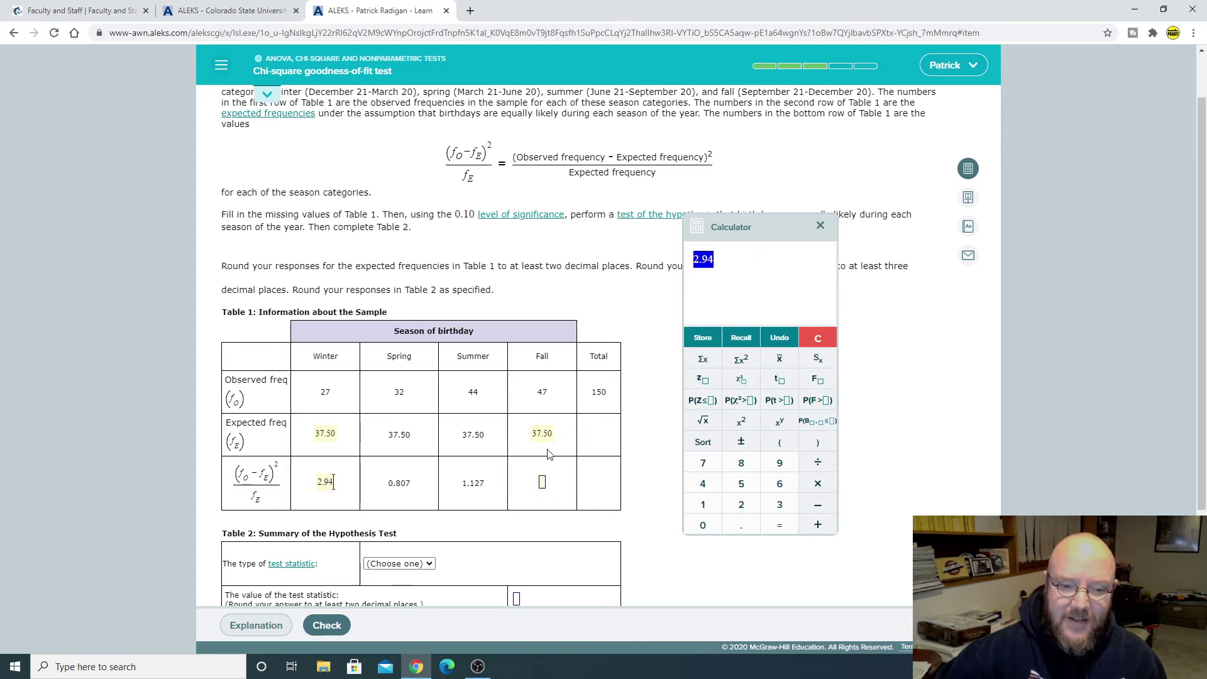
Compute (47−37.5)²/37.5 and enter 2.41 for Fall's contribution.
click(818, 338)
text(()
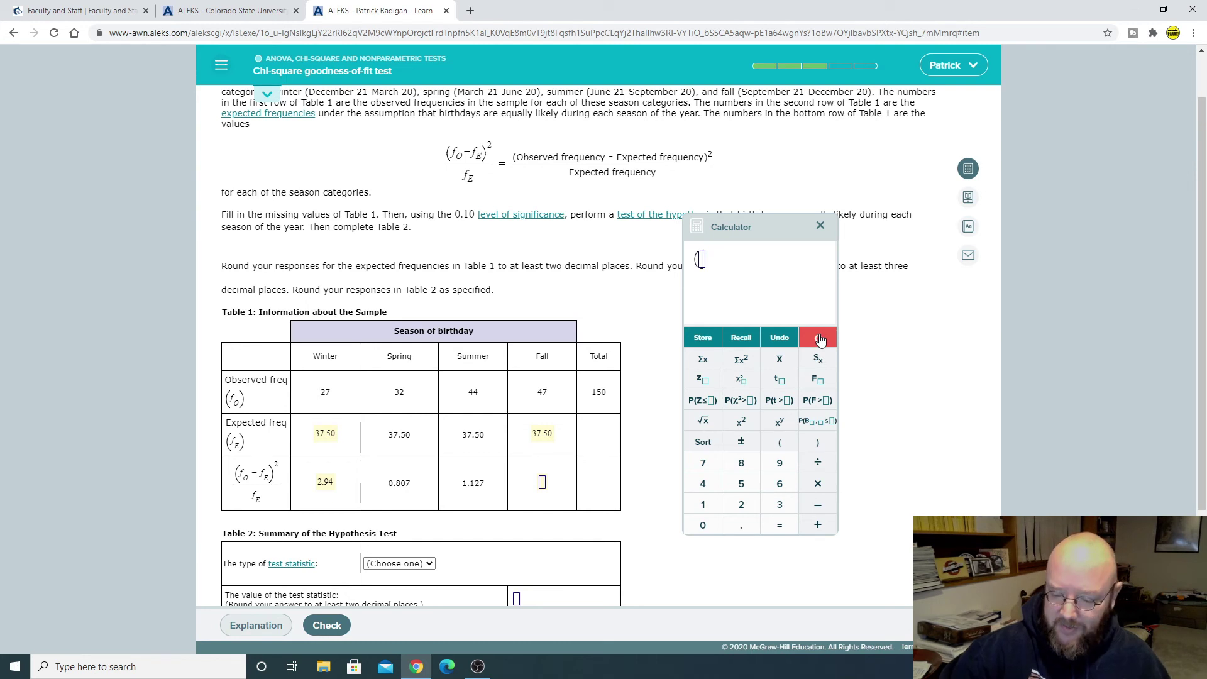
text(47-3)
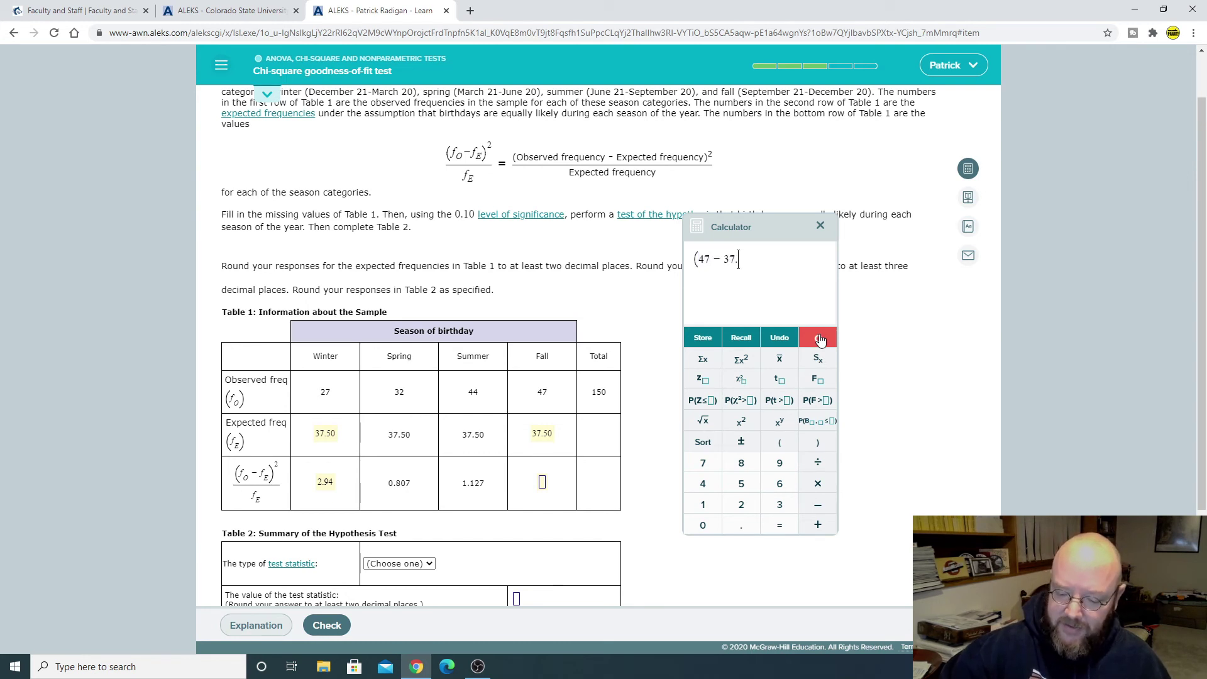
text(7.5))
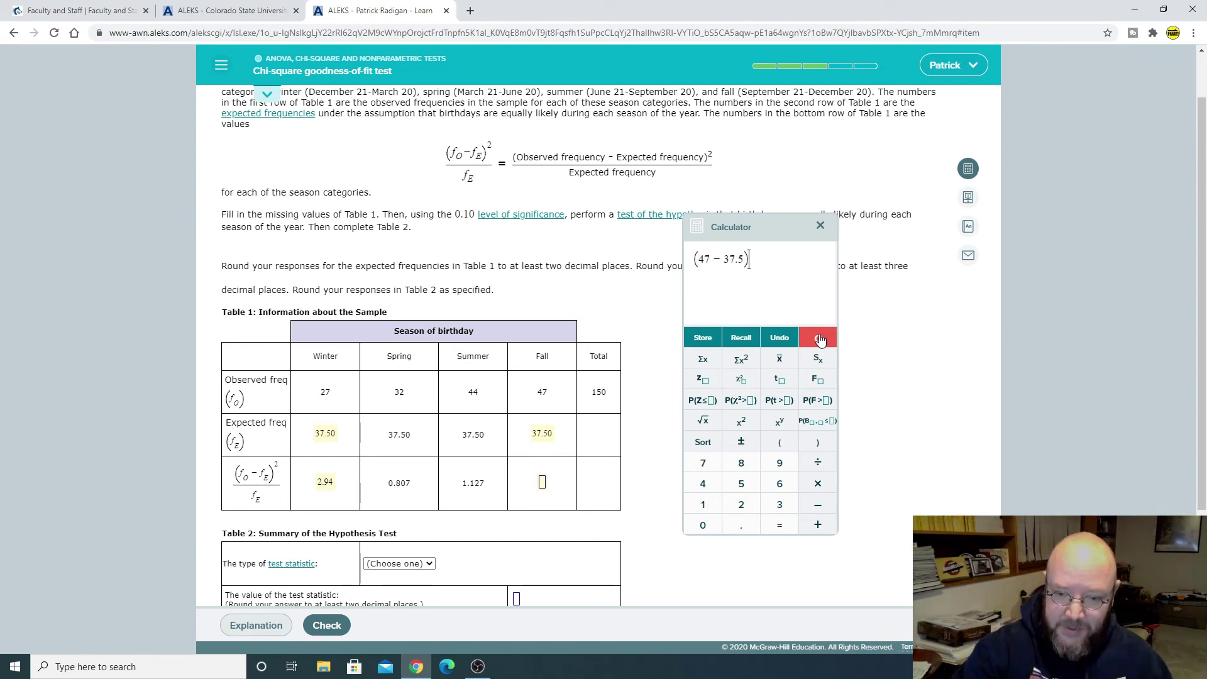
click(741, 421)
text(/)
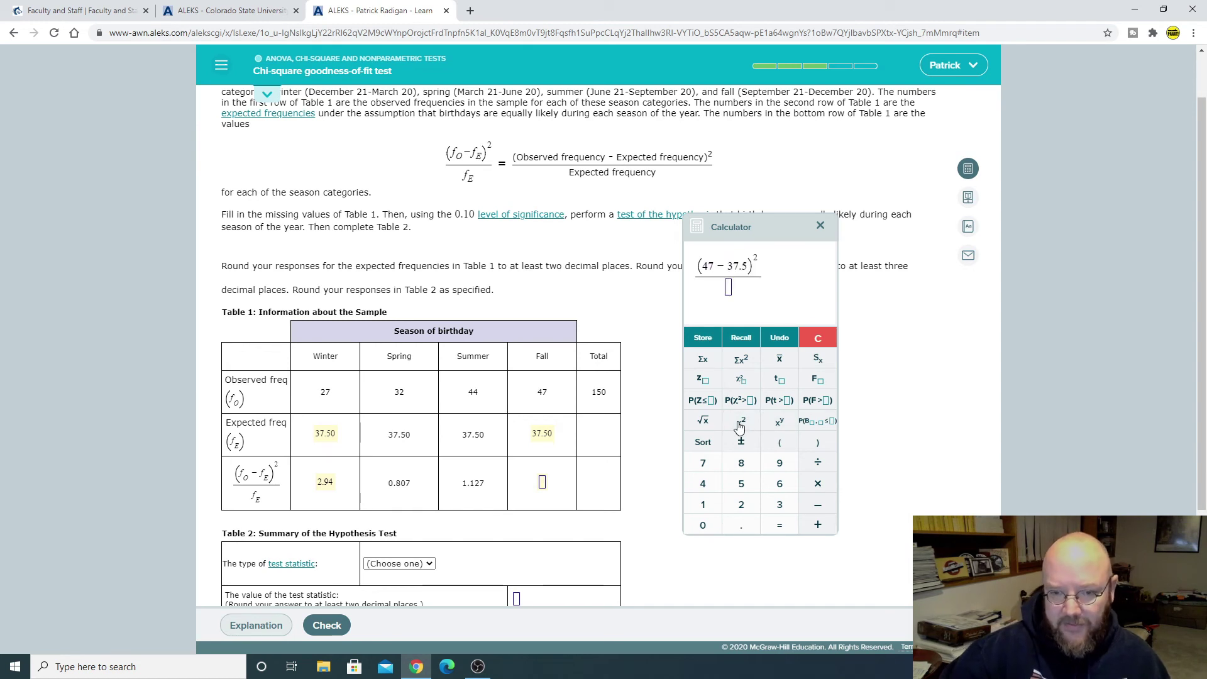
text(3)
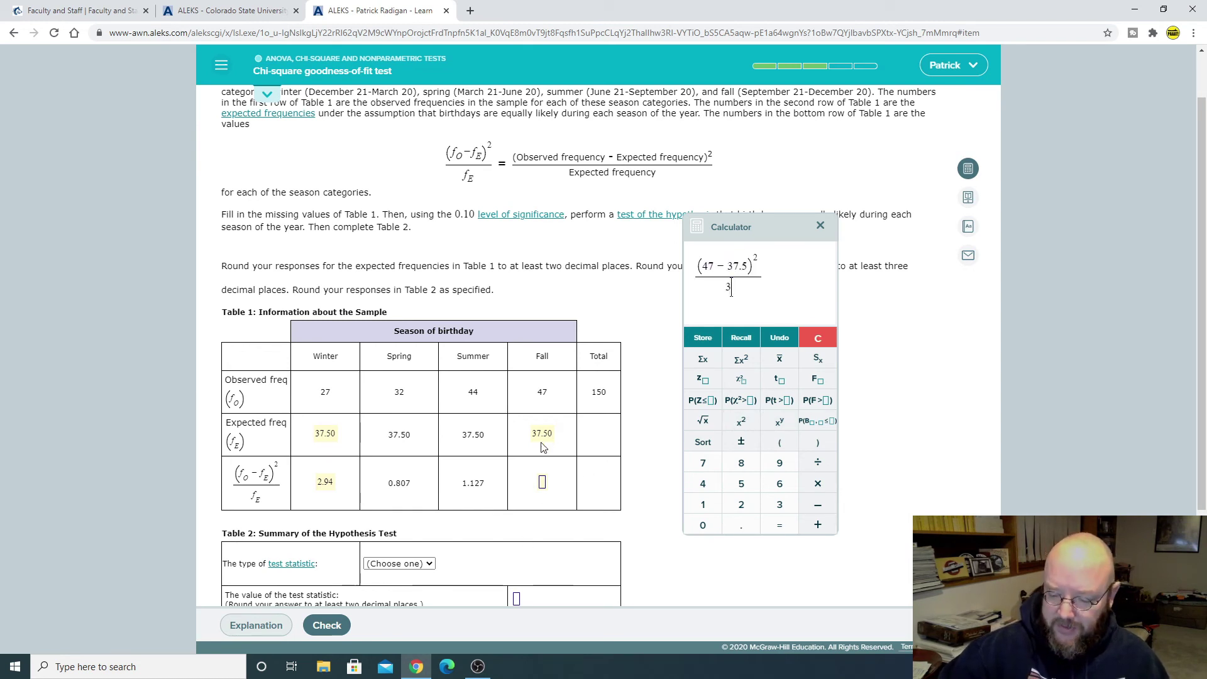
text(7.5)
key(Return)
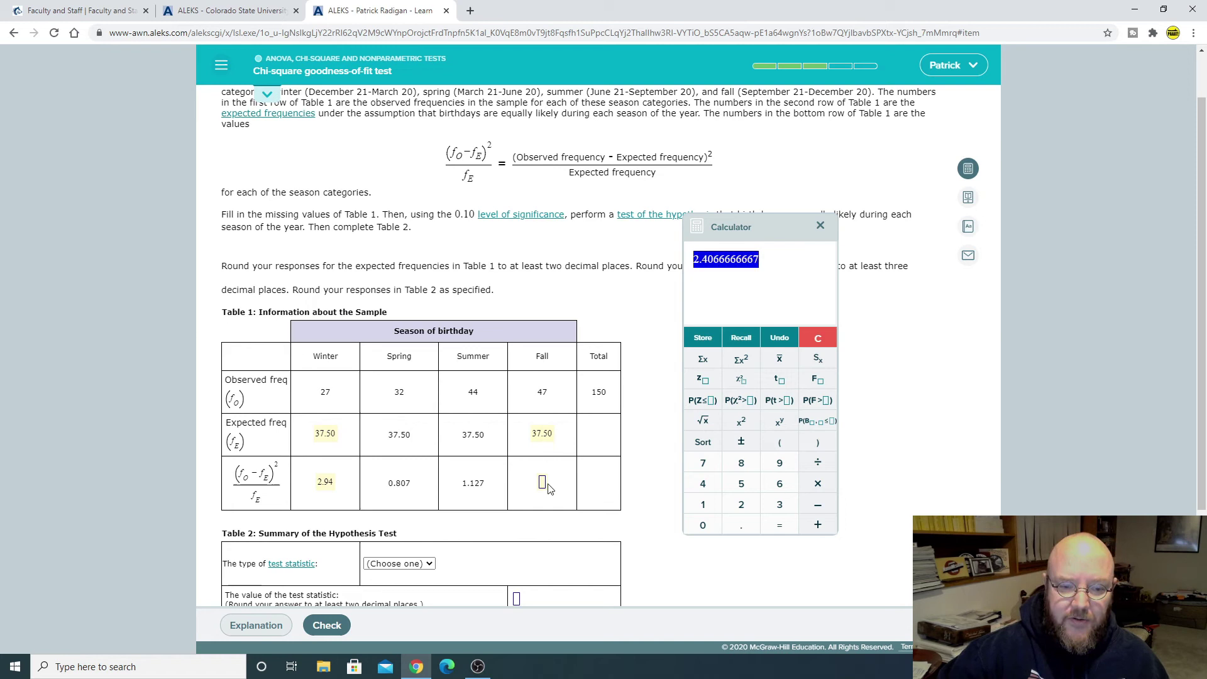
click(543, 484)
text(2.41)
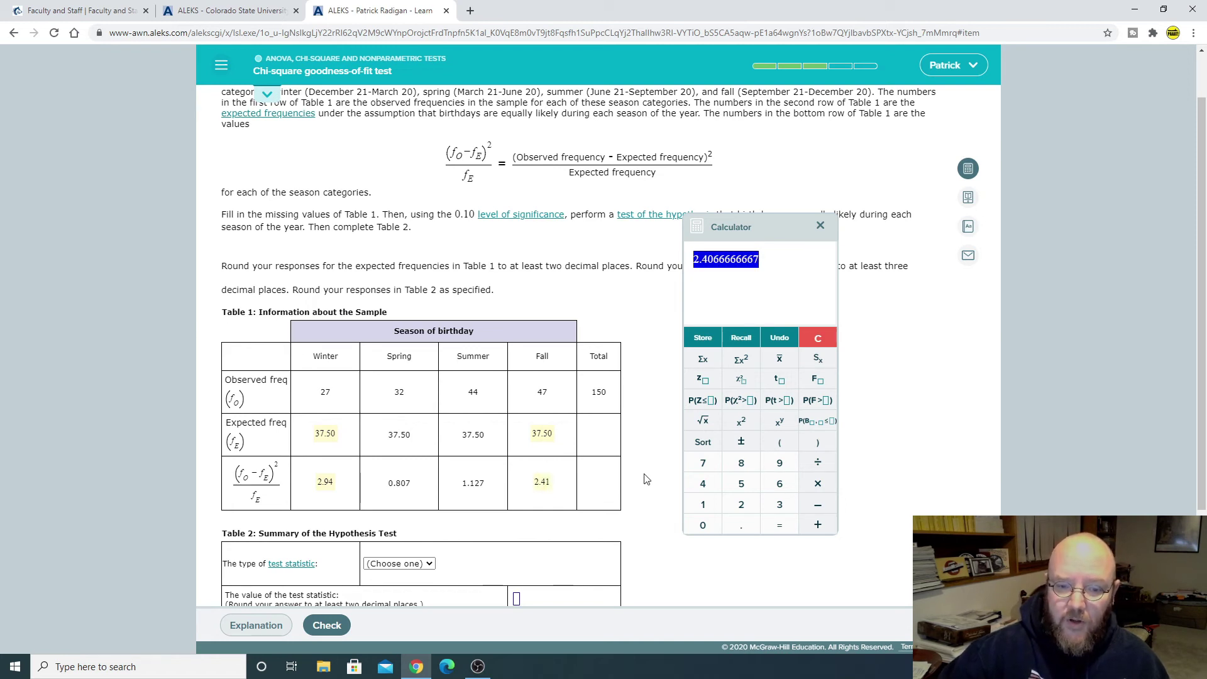
Sum 2.94, 0.807, 1.127 and 2.41 in the calculator to get the 7.284 test statistic.
click(818, 338)
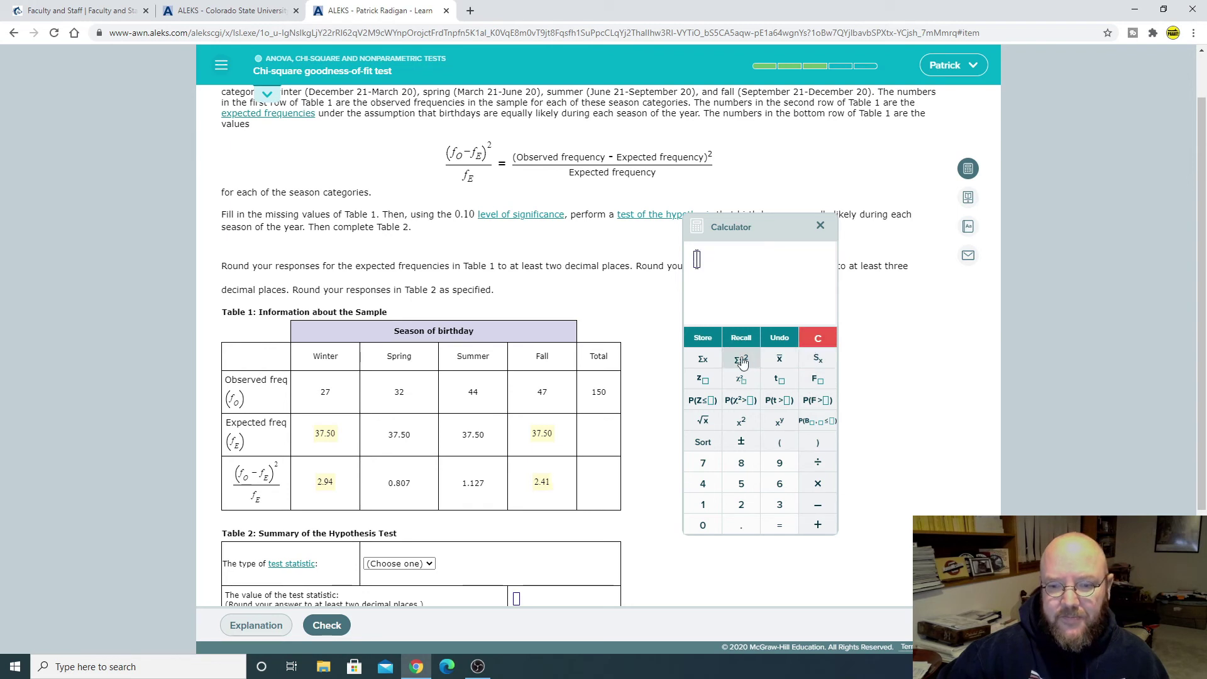
click(703, 359)
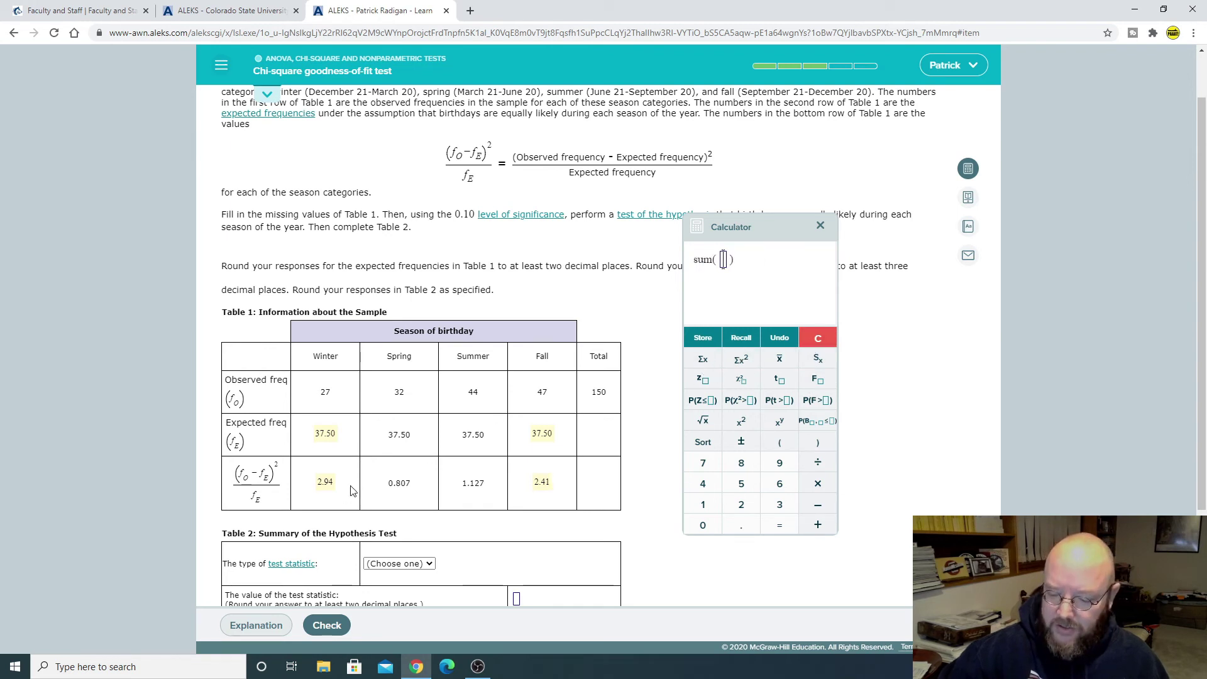
text(2.94 )
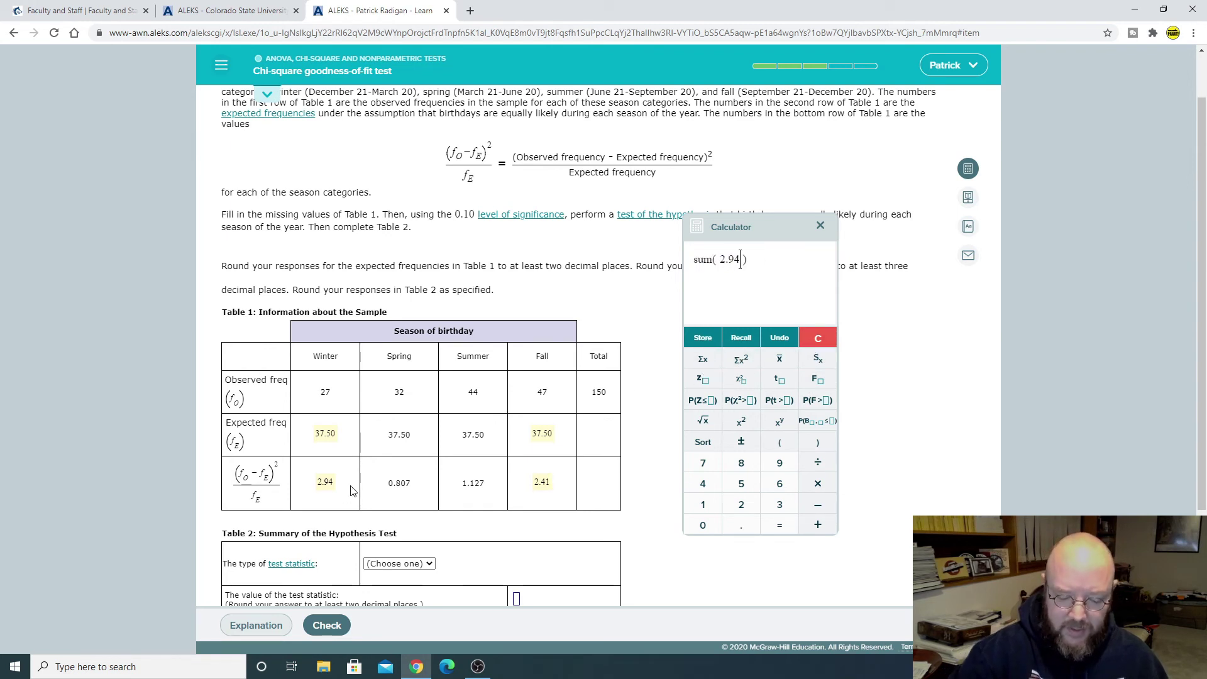
text(, 0.8)
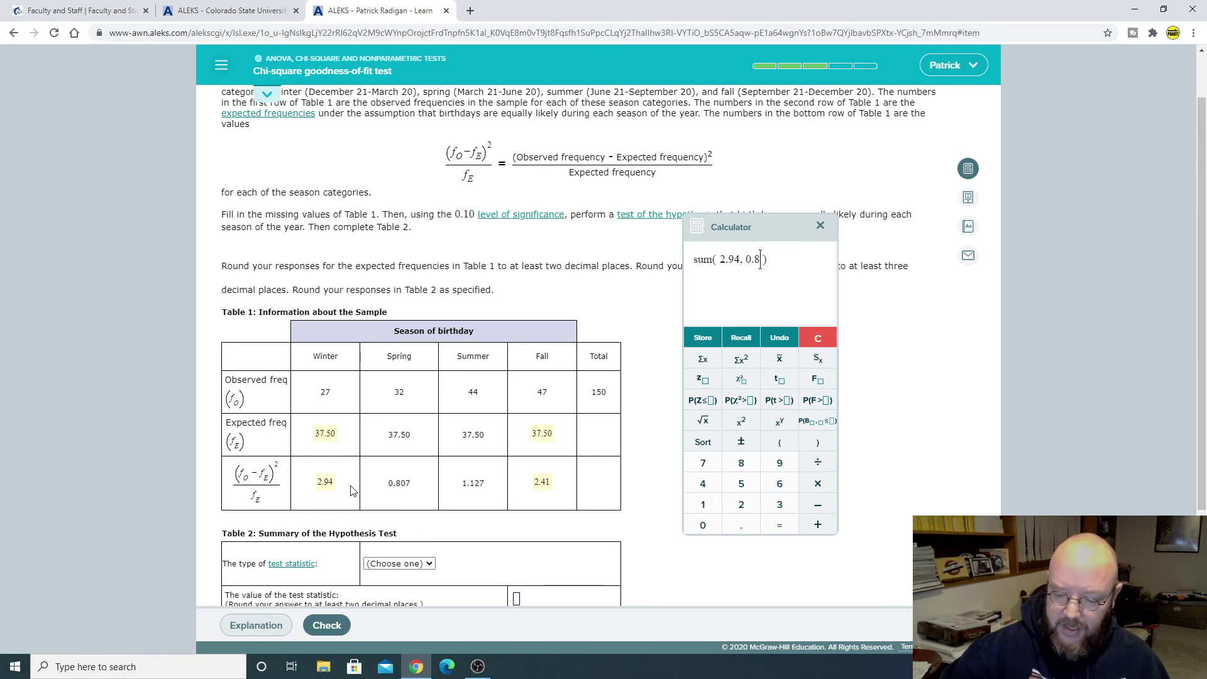
text(07, )
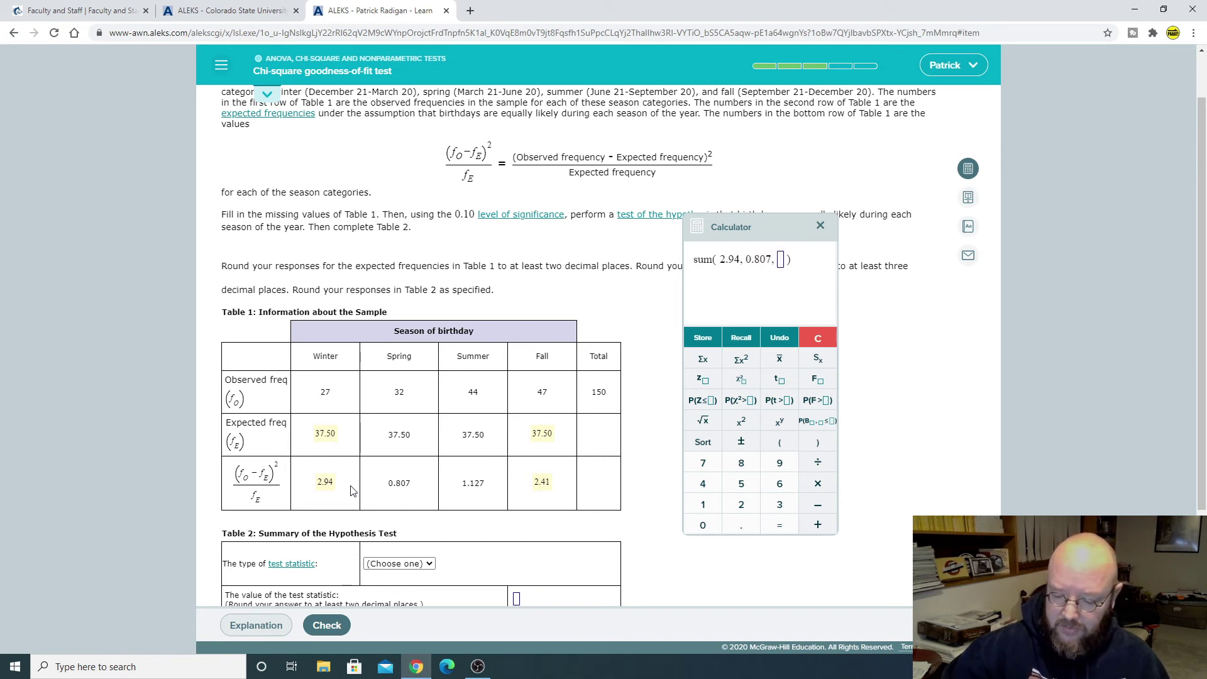
text(1.127 )
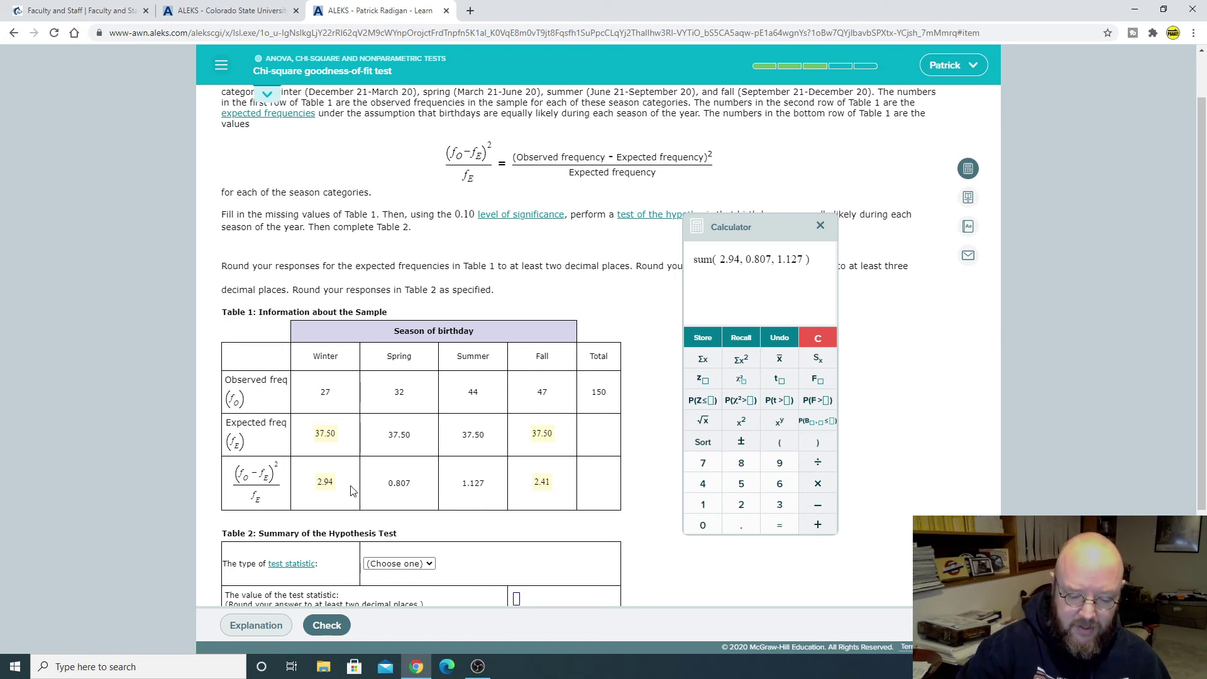
text(, 2.41)
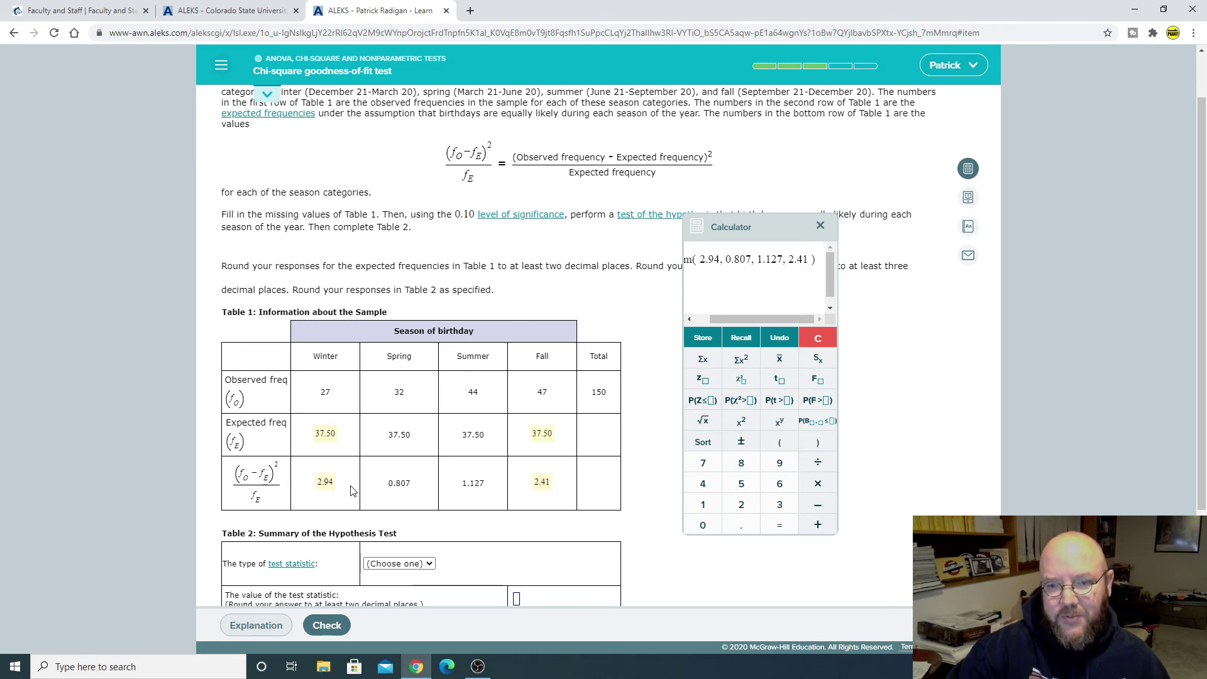
key(Return)
scroll(713, 279, down, 3)
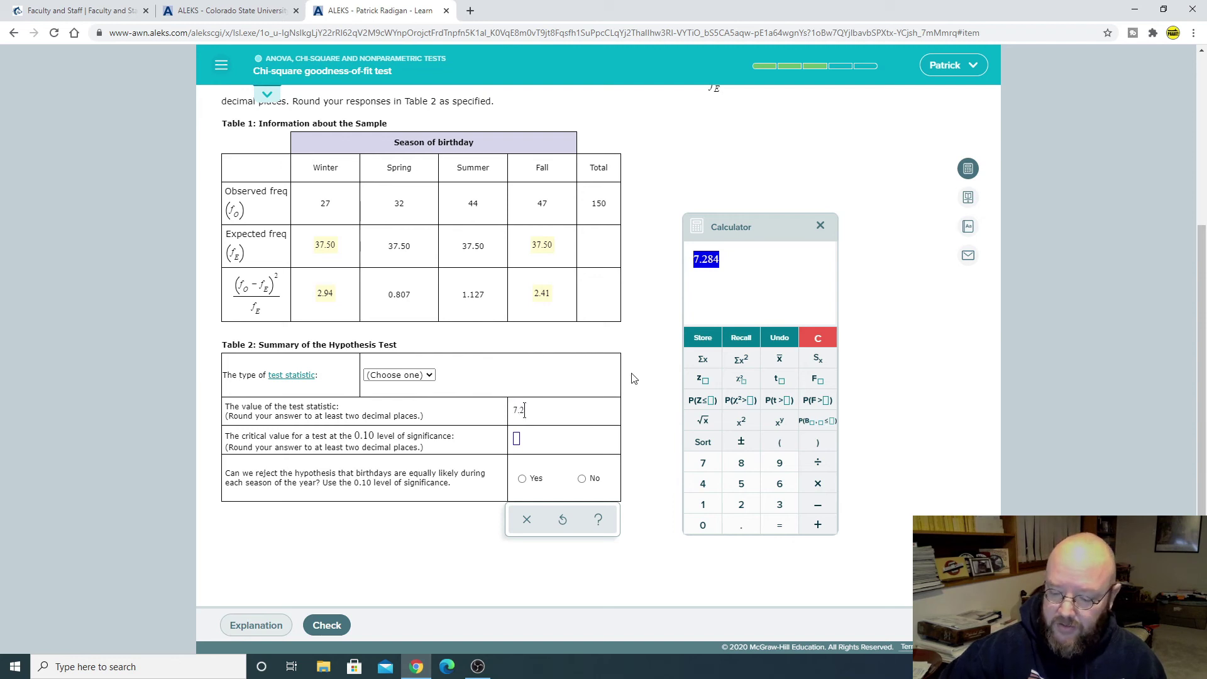
Choose Chi square as the test statistic and fill in 3 degrees of freedom.
click(415, 375)
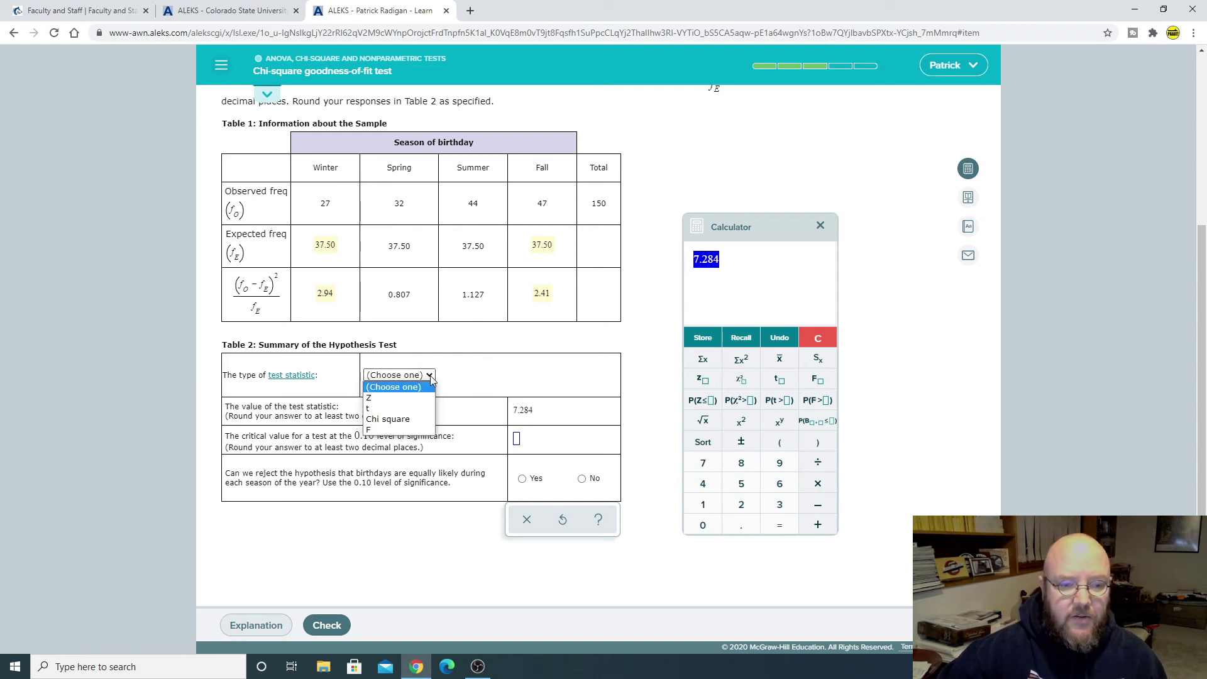
click(404, 424)
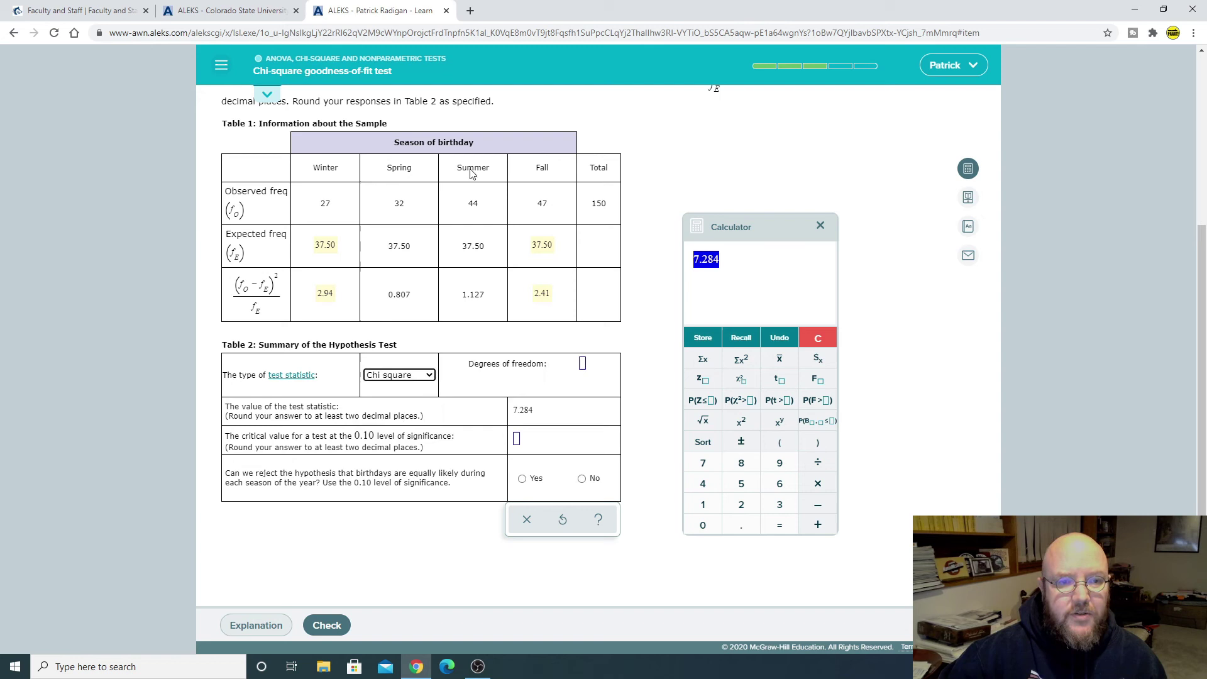
click(583, 367)
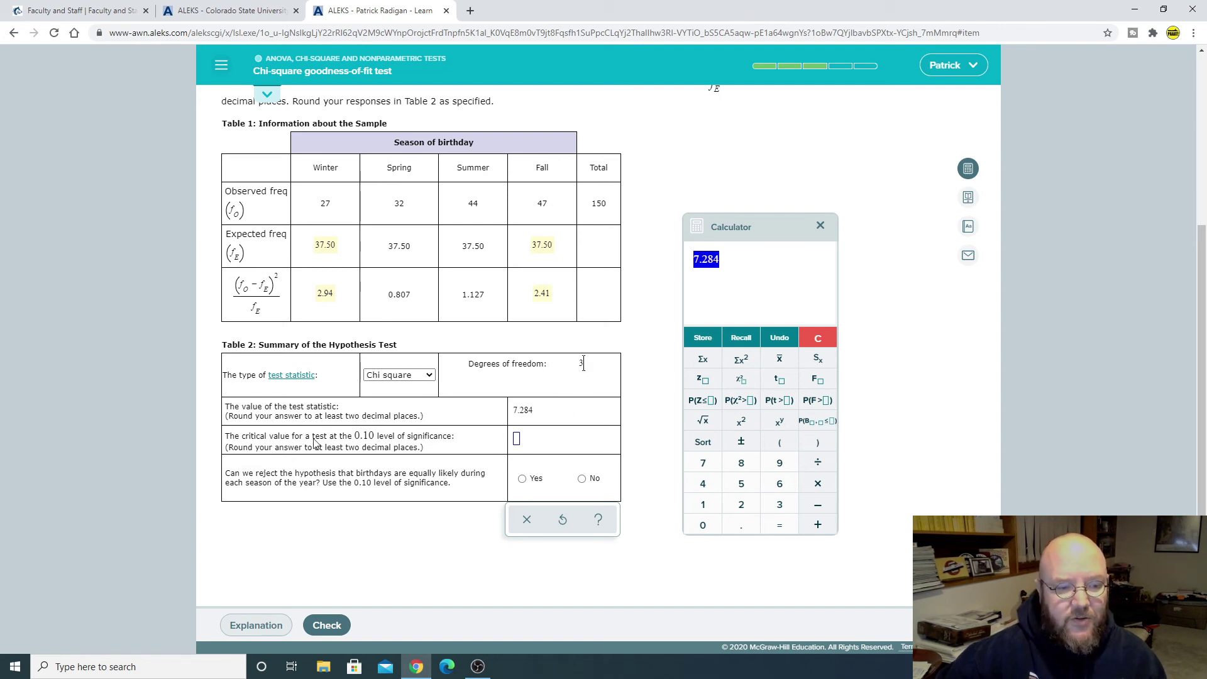
Compute the χ² critical value for 0.1 with df 3, enter 6.251, and answer No to rejecting.
click(817, 339)
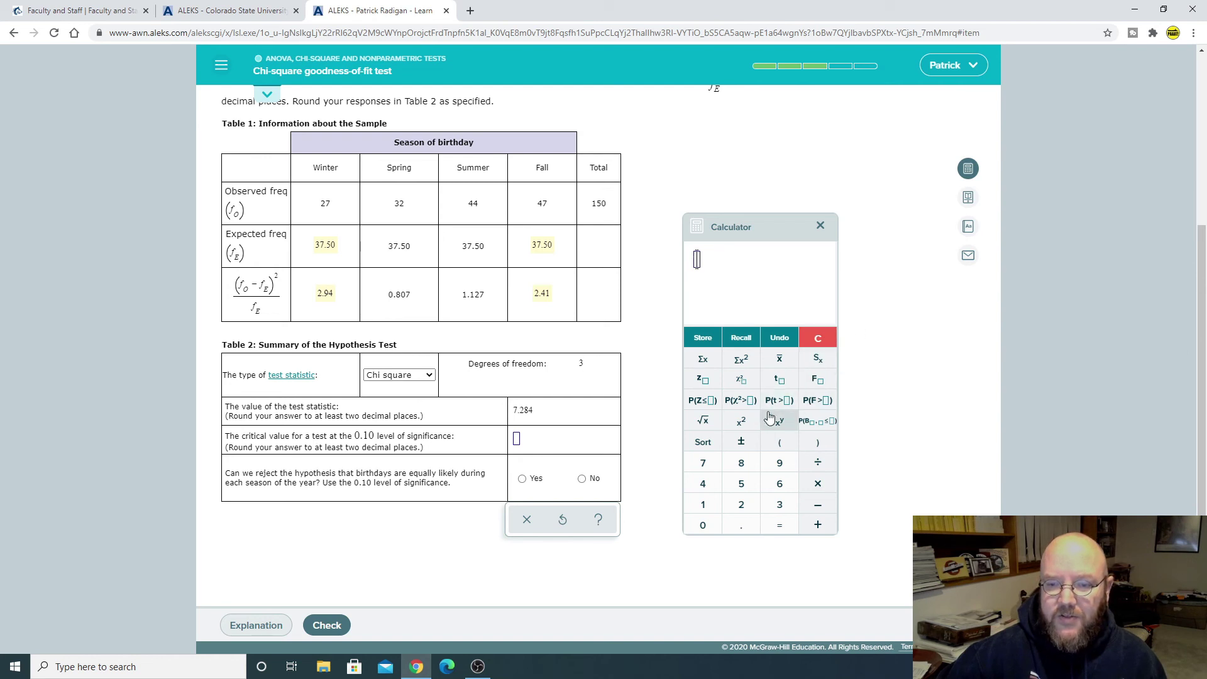
click(744, 381)
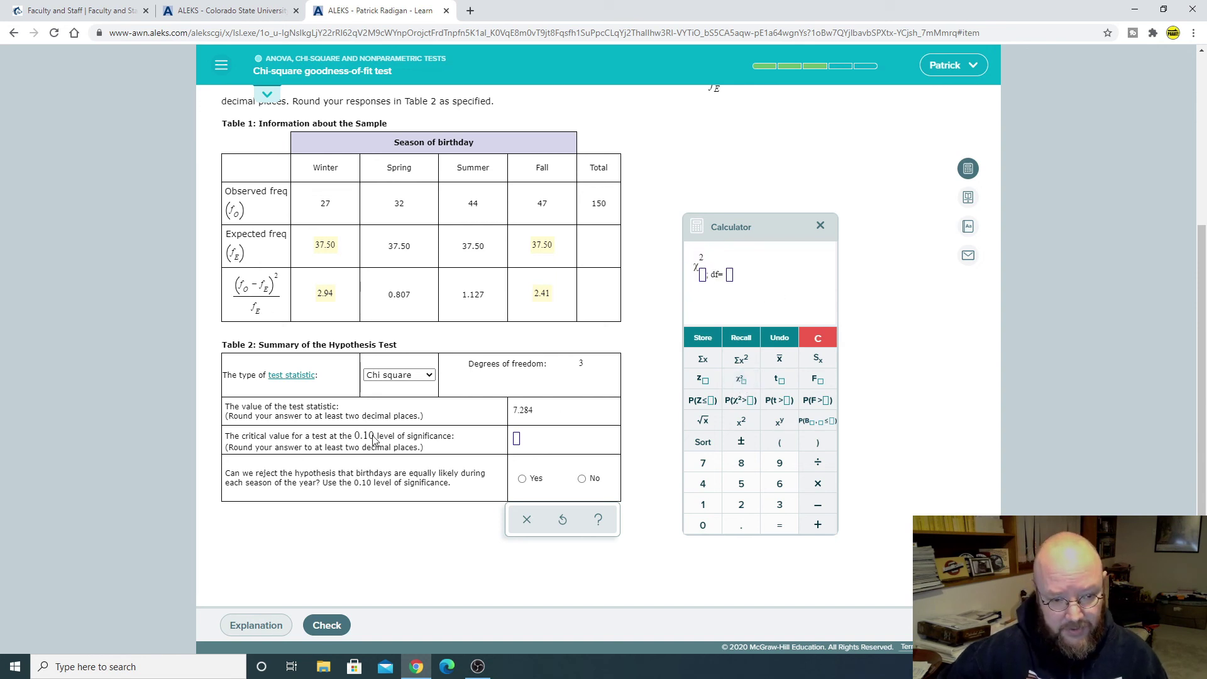
text(.1)
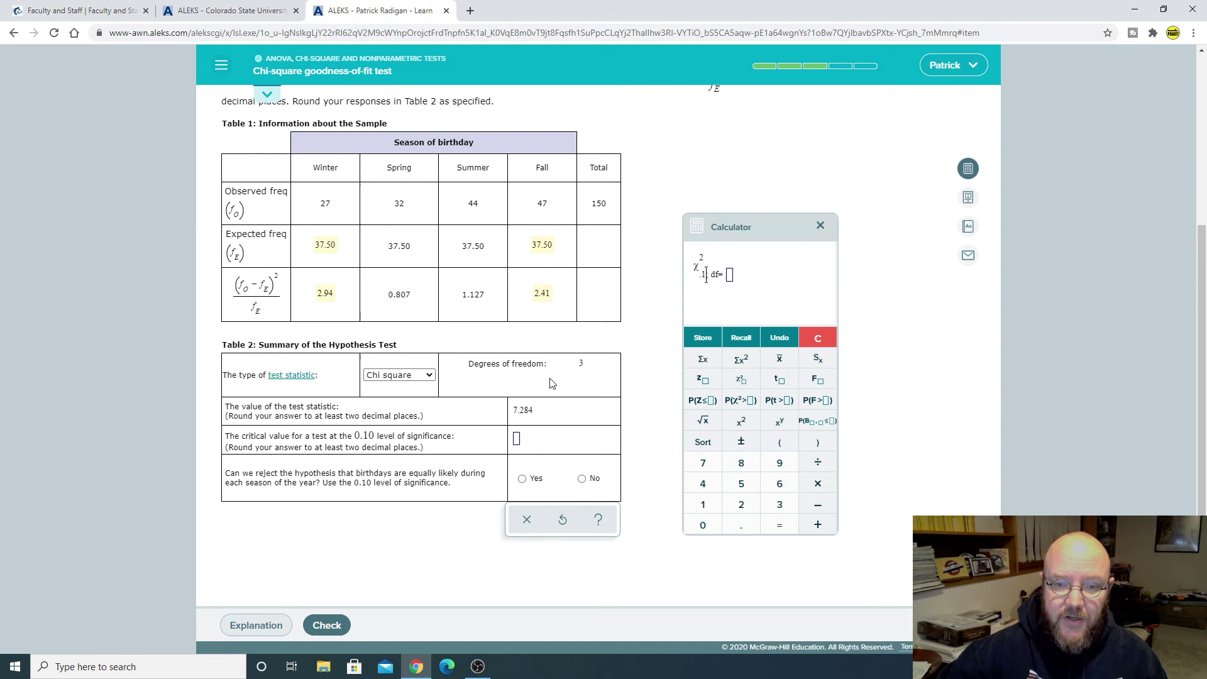
click(733, 279)
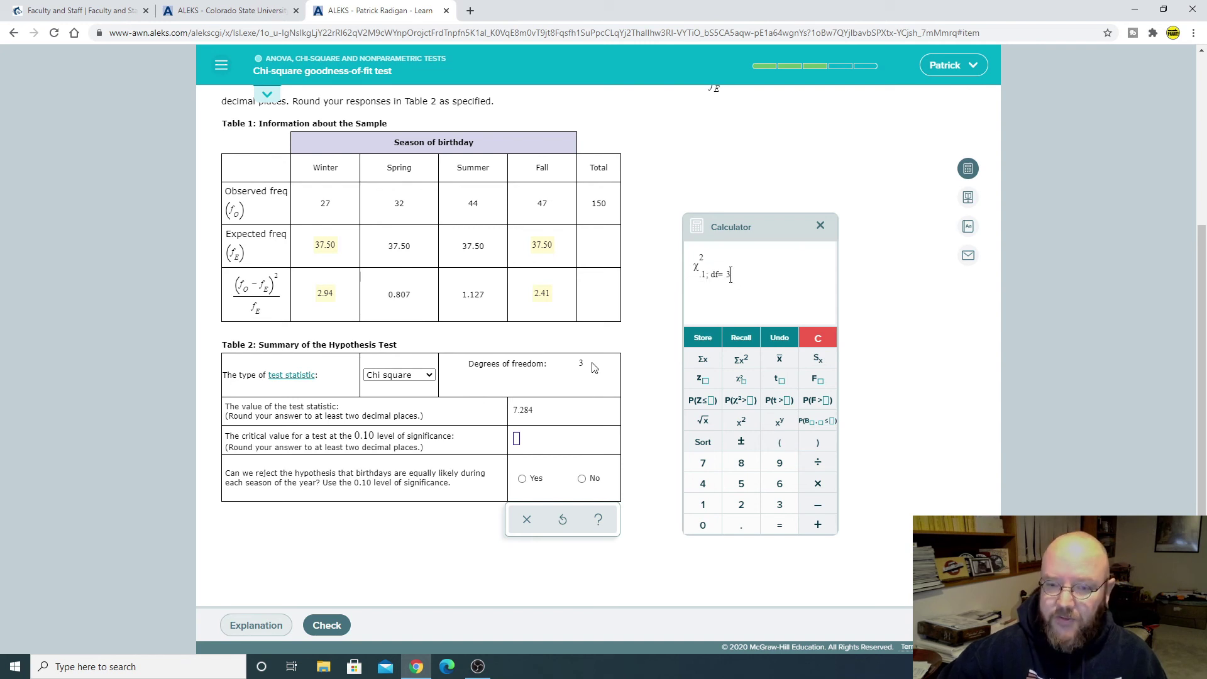
key(Return)
click(518, 439)
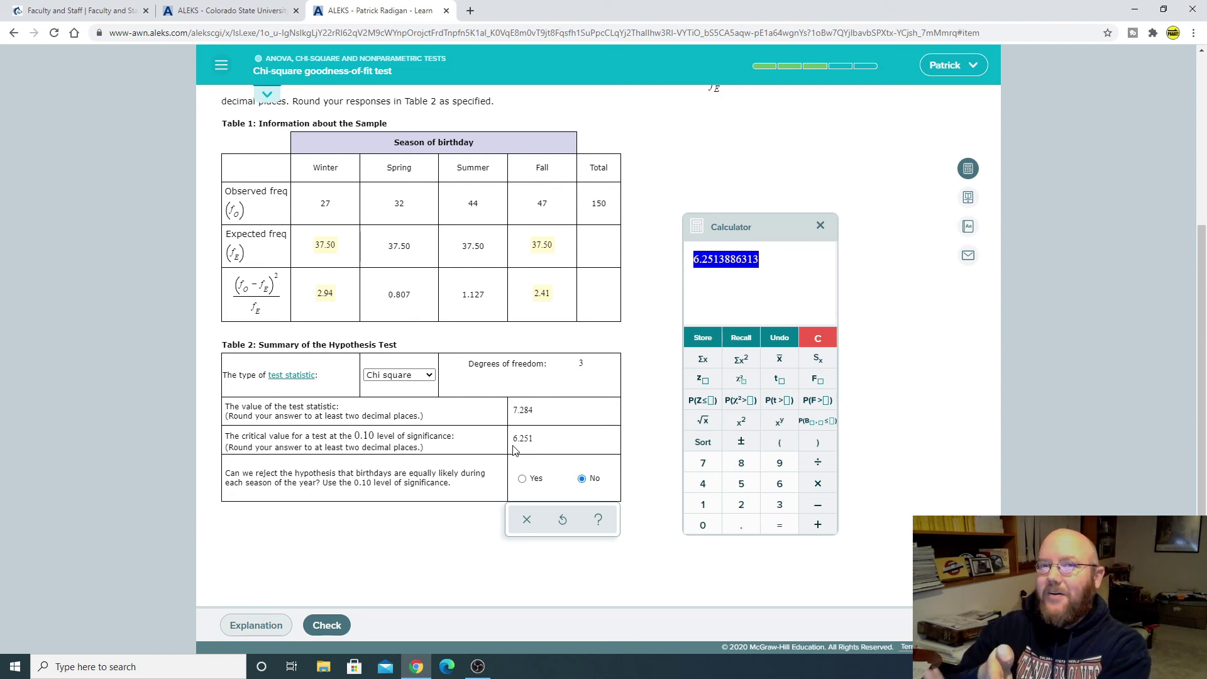
Choose Yes to reject the birthday-season hypothesis, clear the calculator, and submit the answers for checking.
click(521, 481)
click(824, 343)
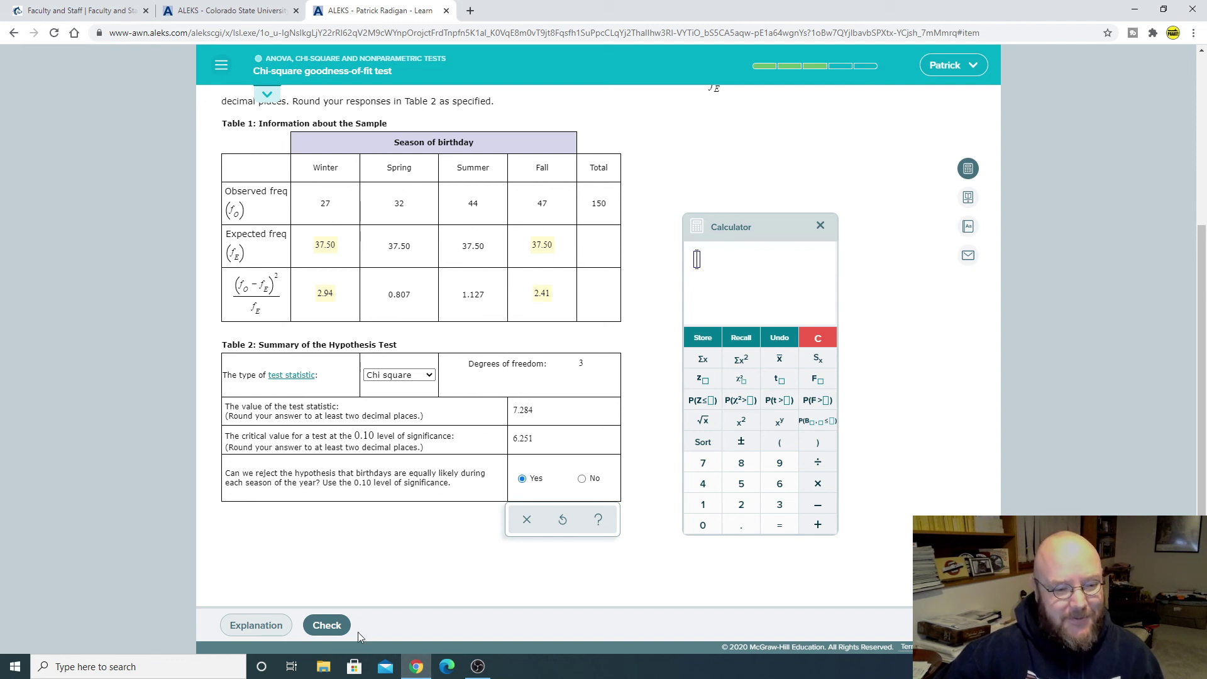
click(331, 628)
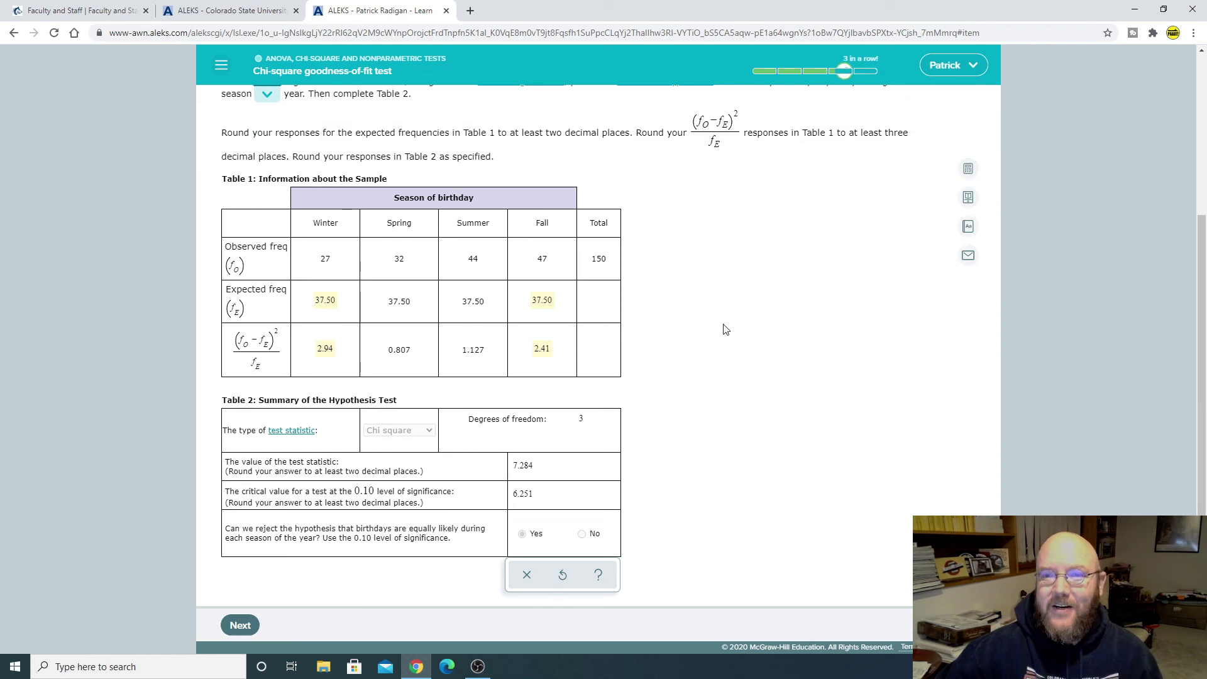